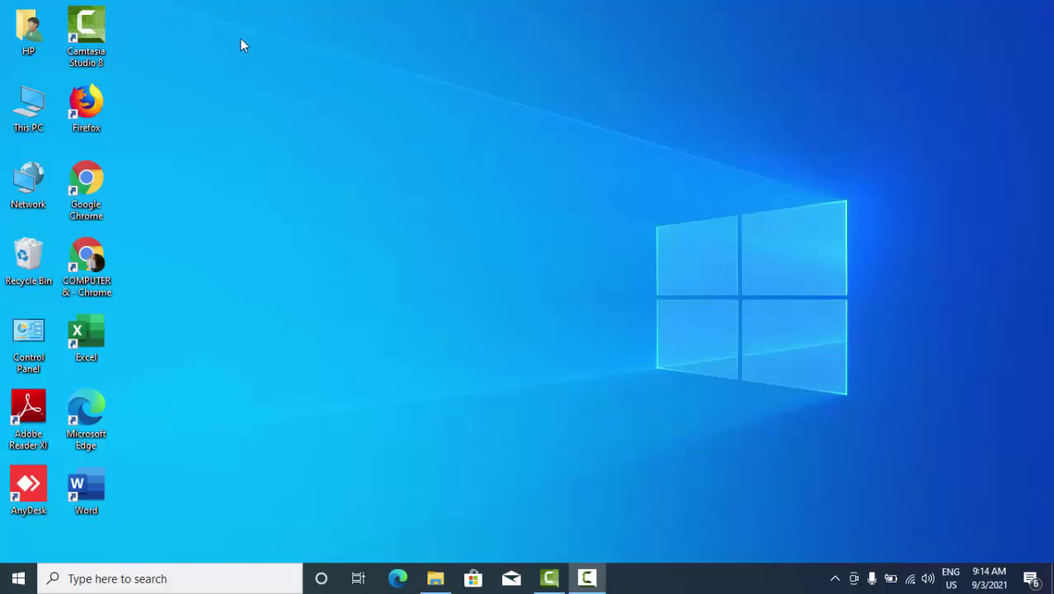
- Refresh the desktop twice, then launch Microsoft Access by running msaccess
right_click(237, 47)
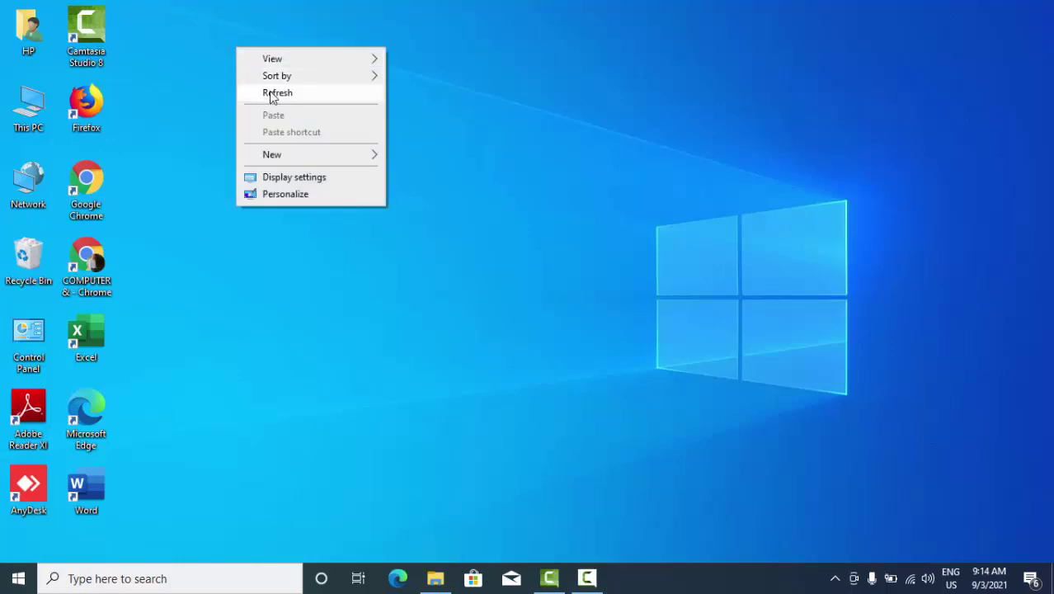
click(265, 92)
right_click(229, 56)
click(271, 104)
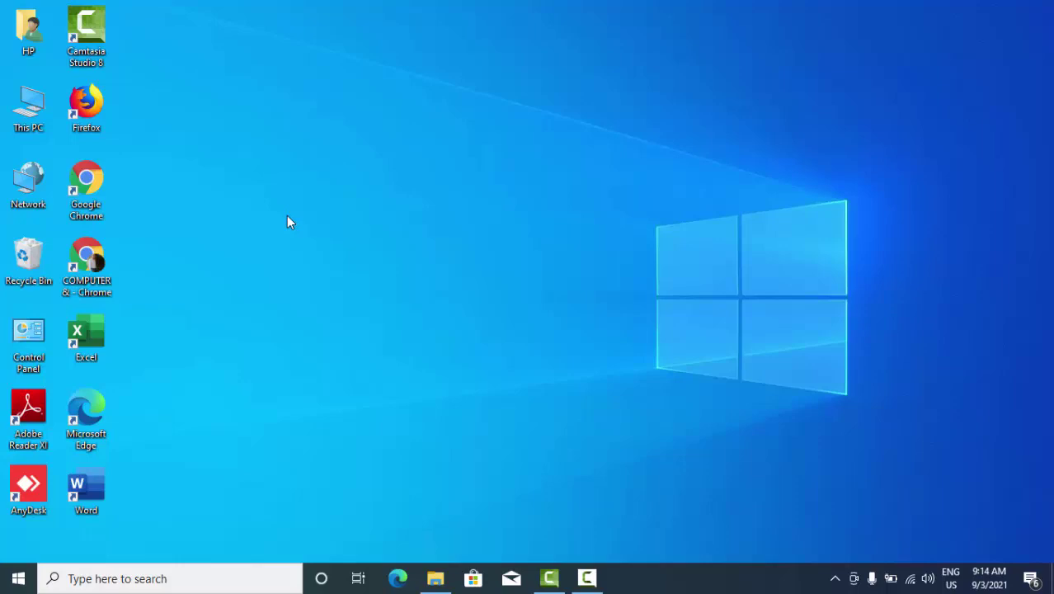
key(super+r)
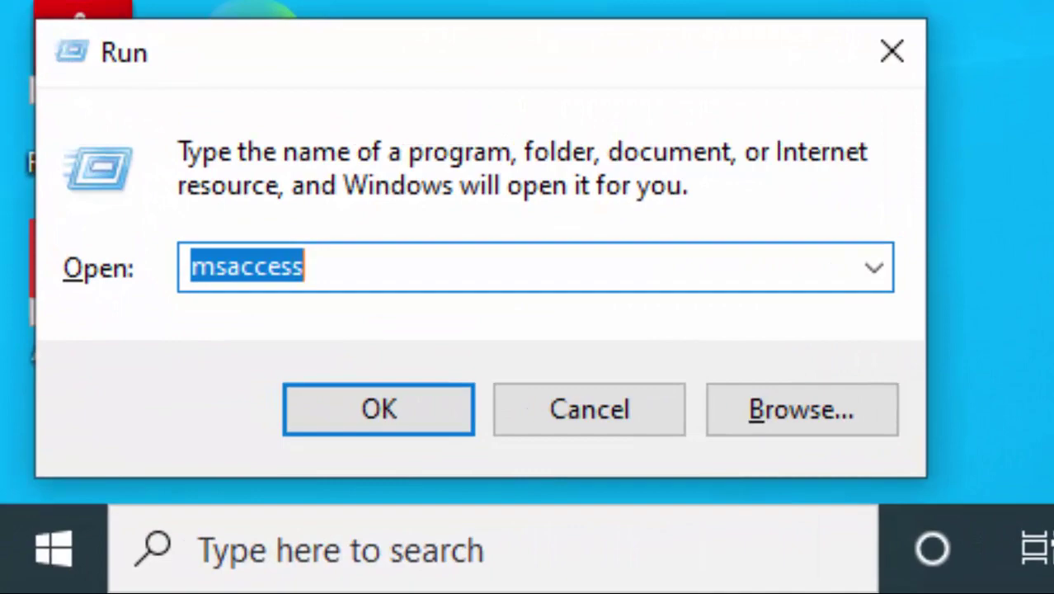
key(Return)
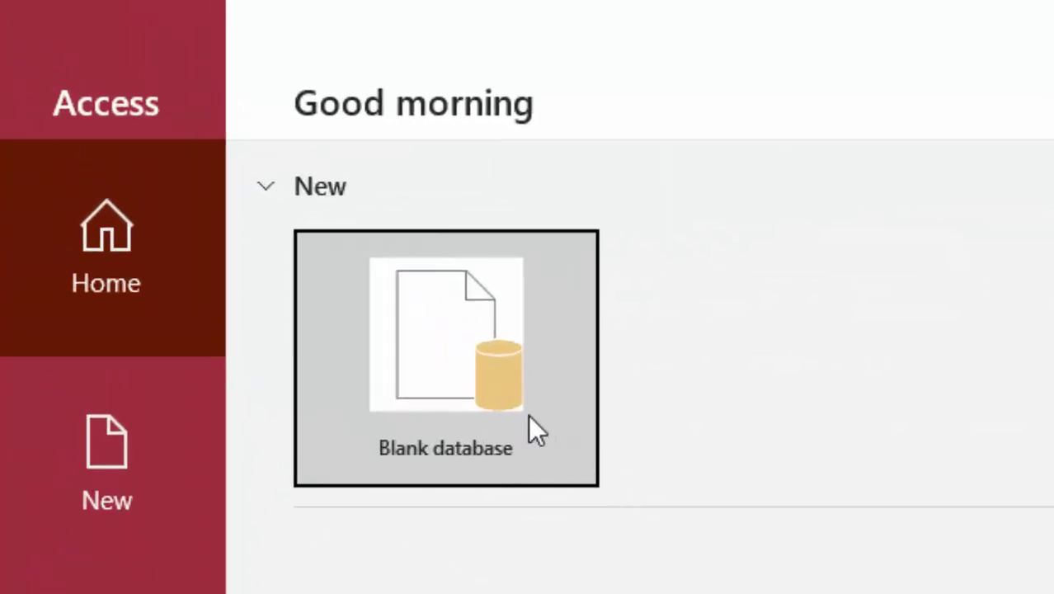
- Create a blank database, keeping the default name Database3
click(470, 342)
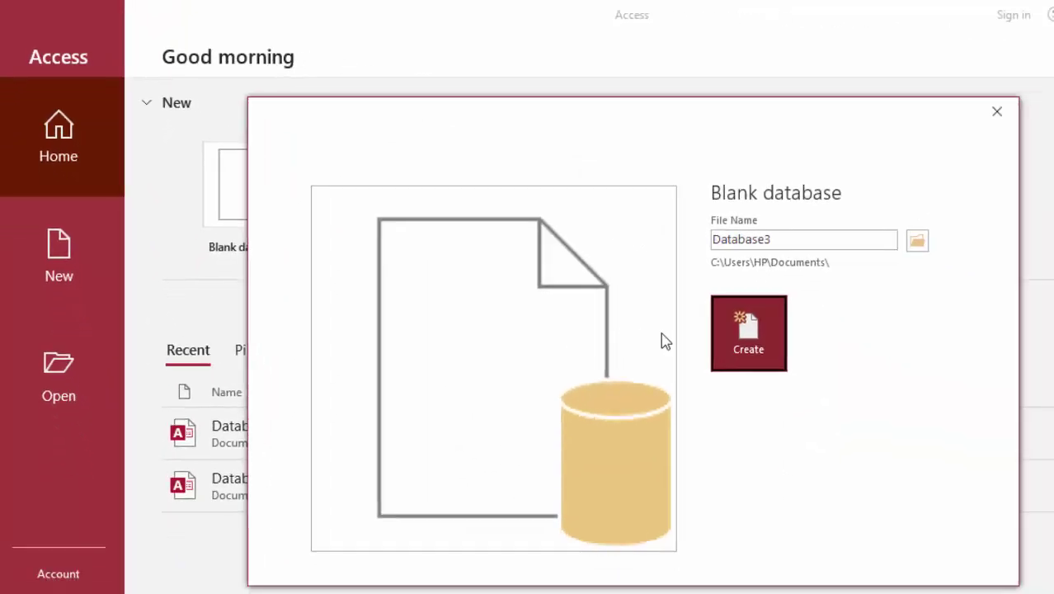
click(750, 345)
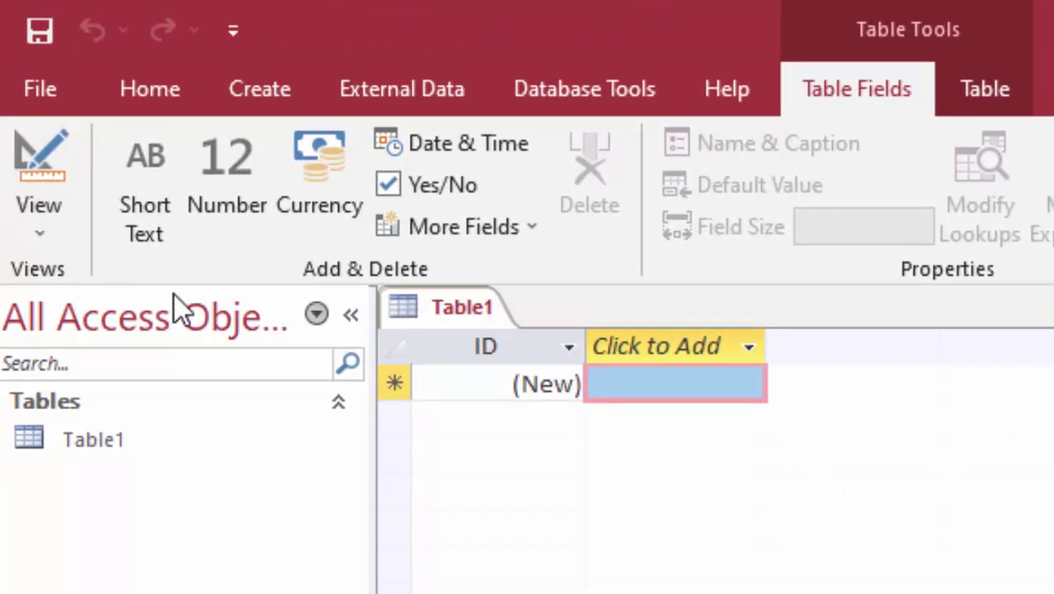
- Switch Table1 to Design view, saving it under the default name Table1
click(522, 381)
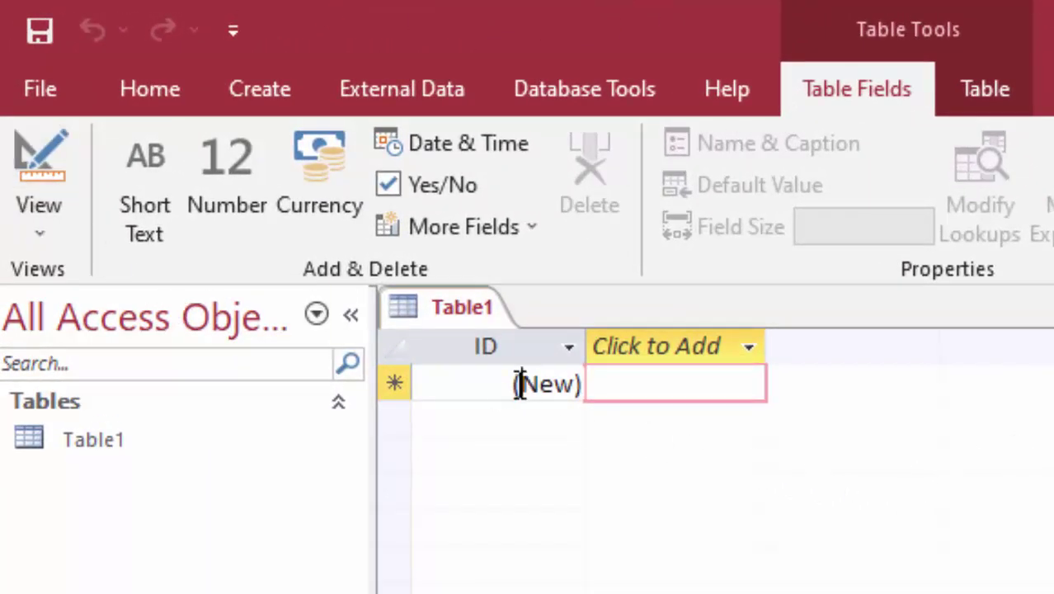
click(29, 220)
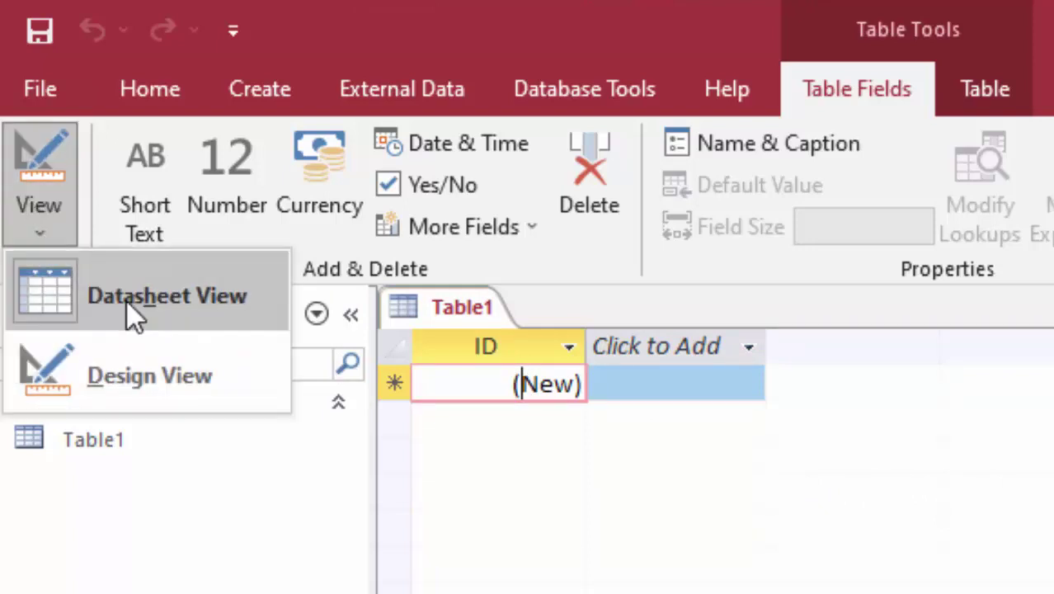
click(155, 375)
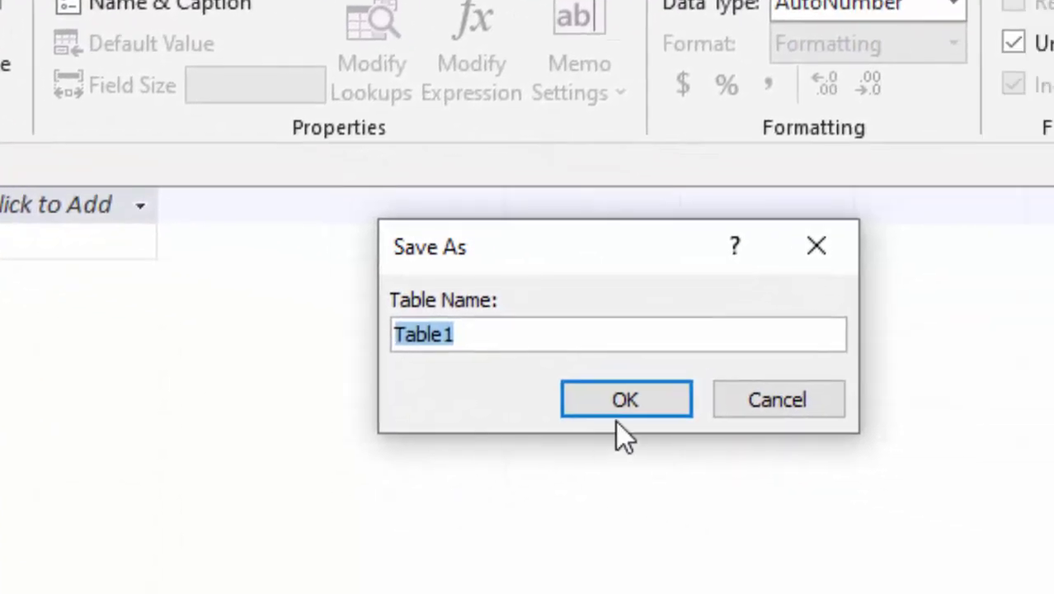
click(501, 341)
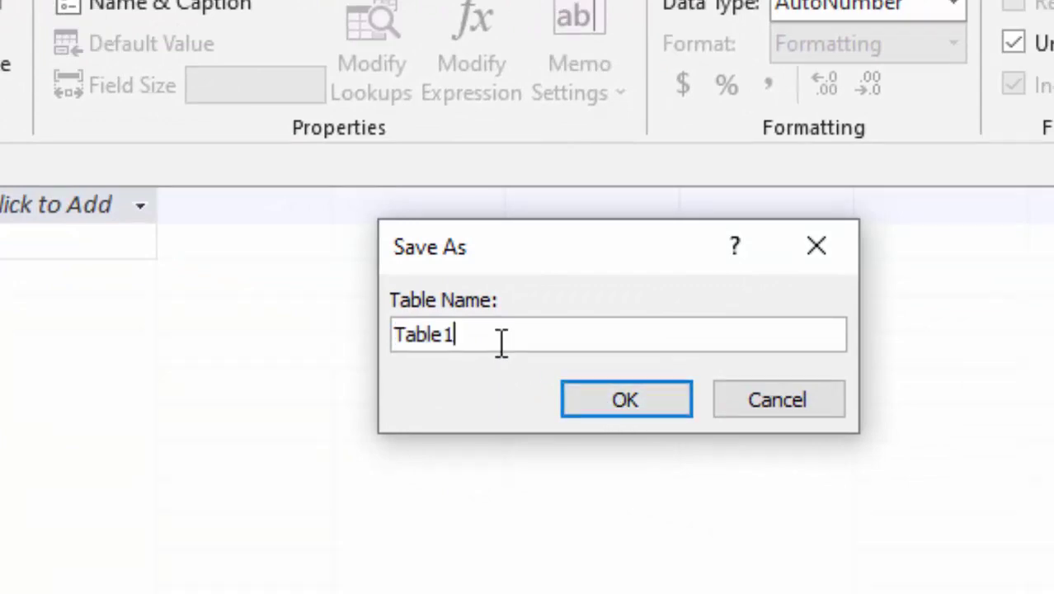
click(588, 394)
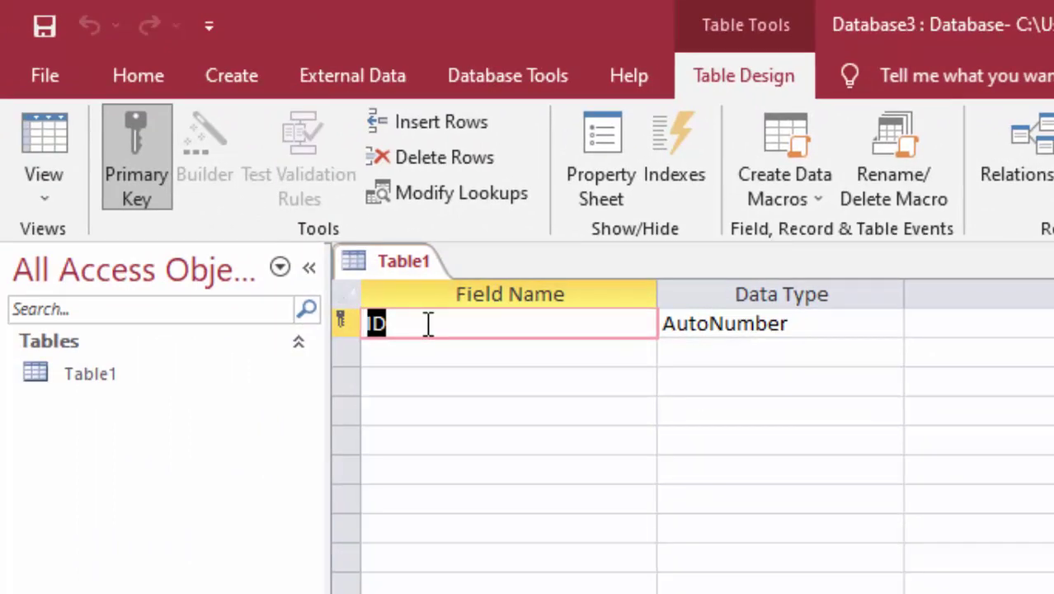
- Rename the ID field to Roll number and add a Short Text field 'Name of Student'
key(BackSpace)
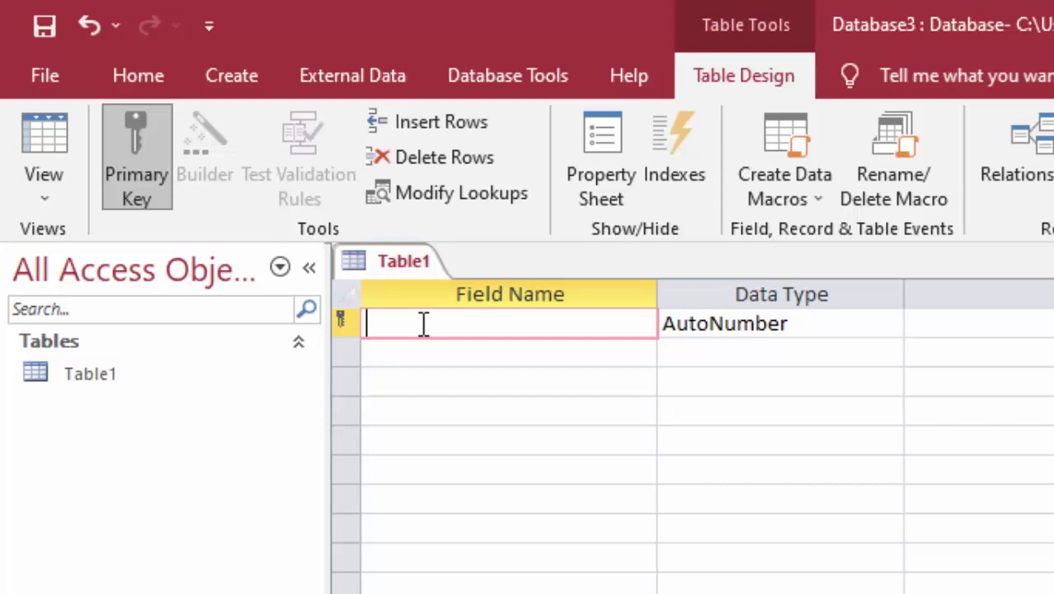
text(Ro)
text(ll nu)
text(mber)
key(Return)
key(Return)
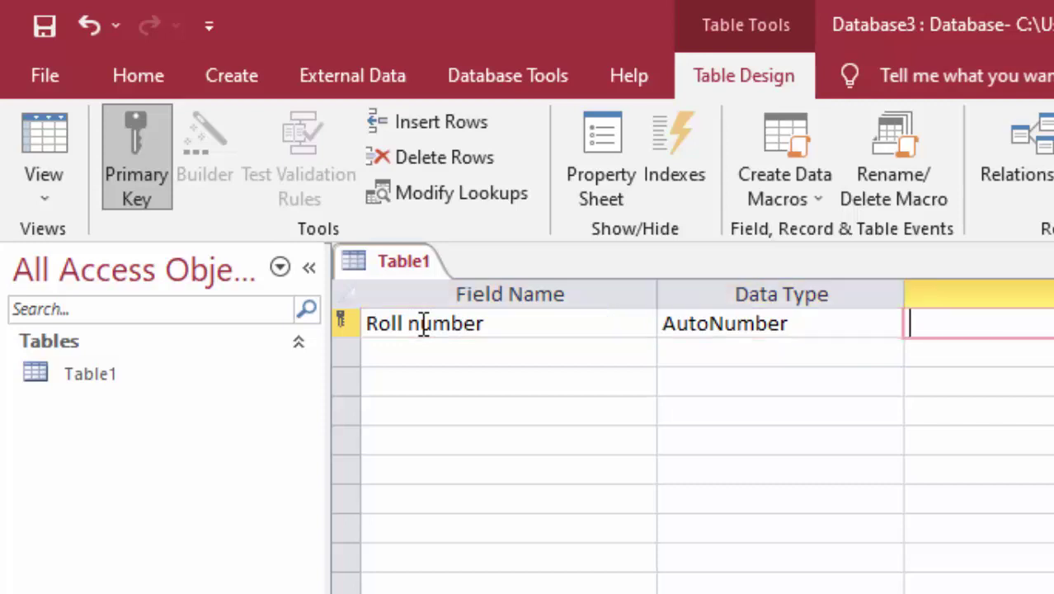
key(Return)
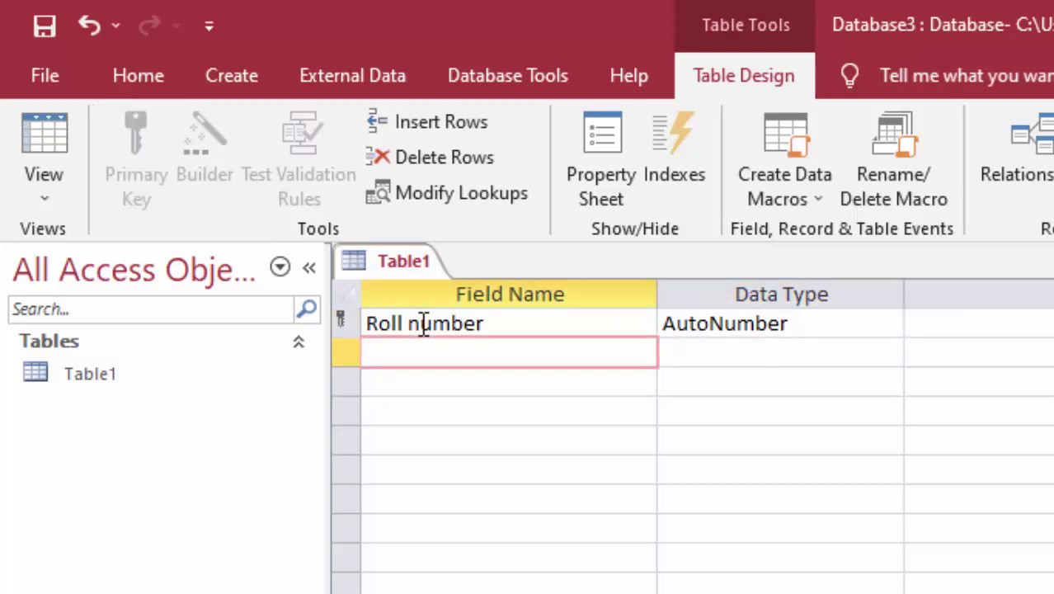
text(Name)
text( of S)
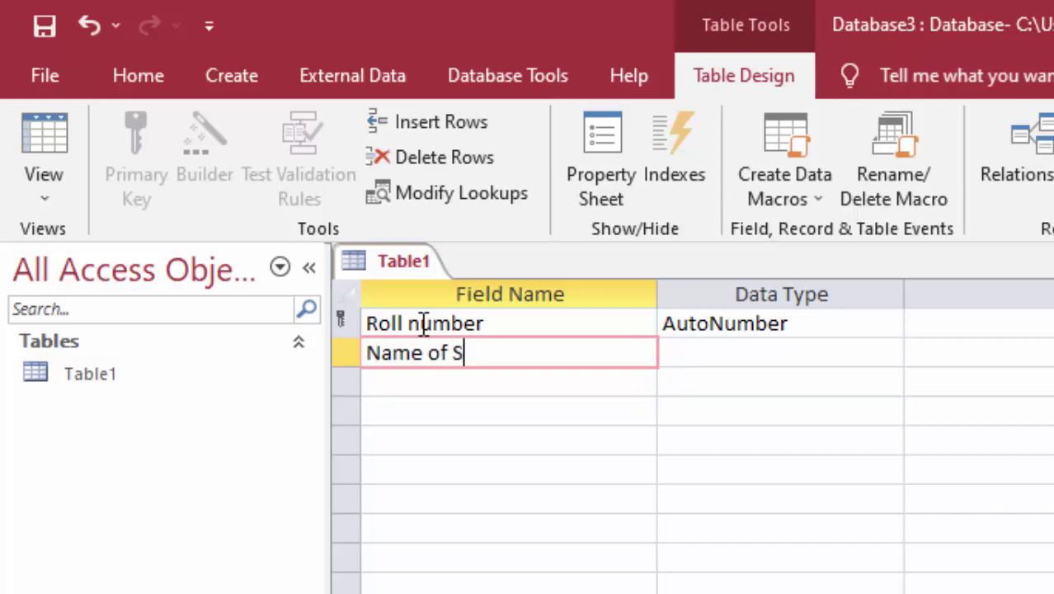
text(tuden)
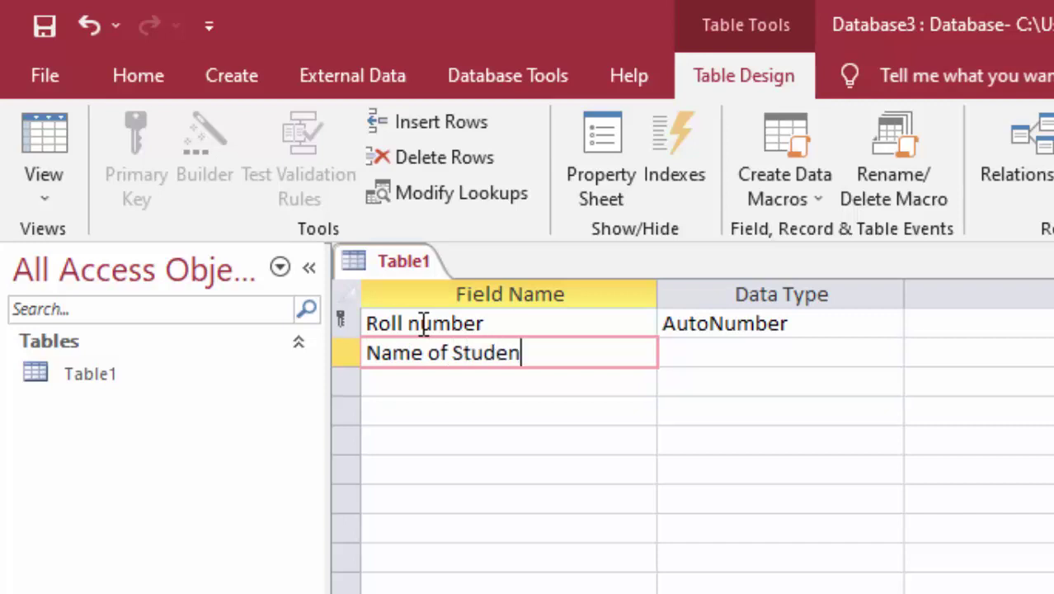
text(t)
click(787, 347)
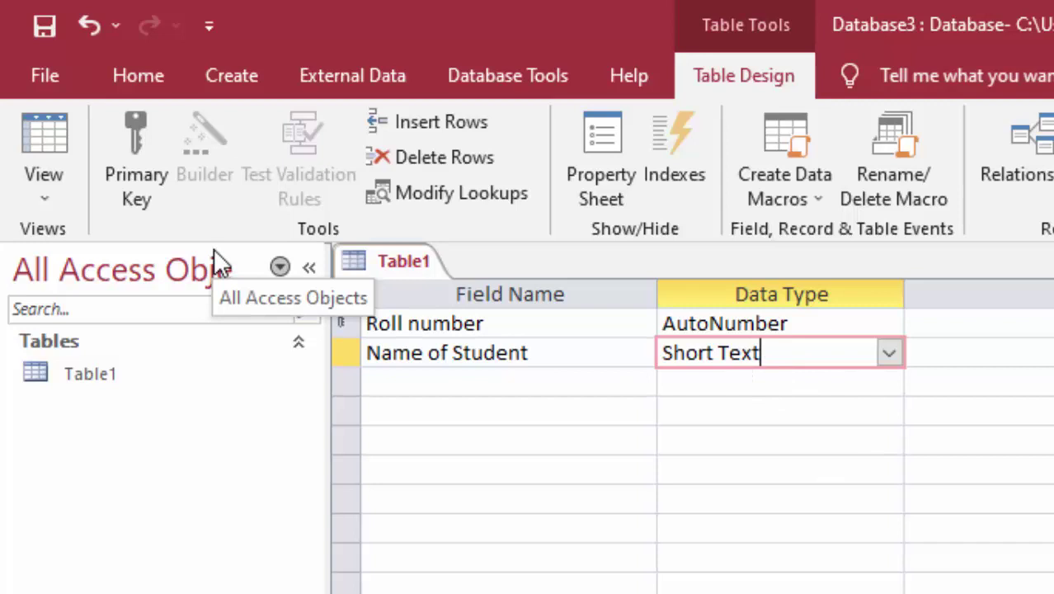
- Save Table1, return to Datasheet view, and widen the Roll number and Name of Student columns
click(34, 138)
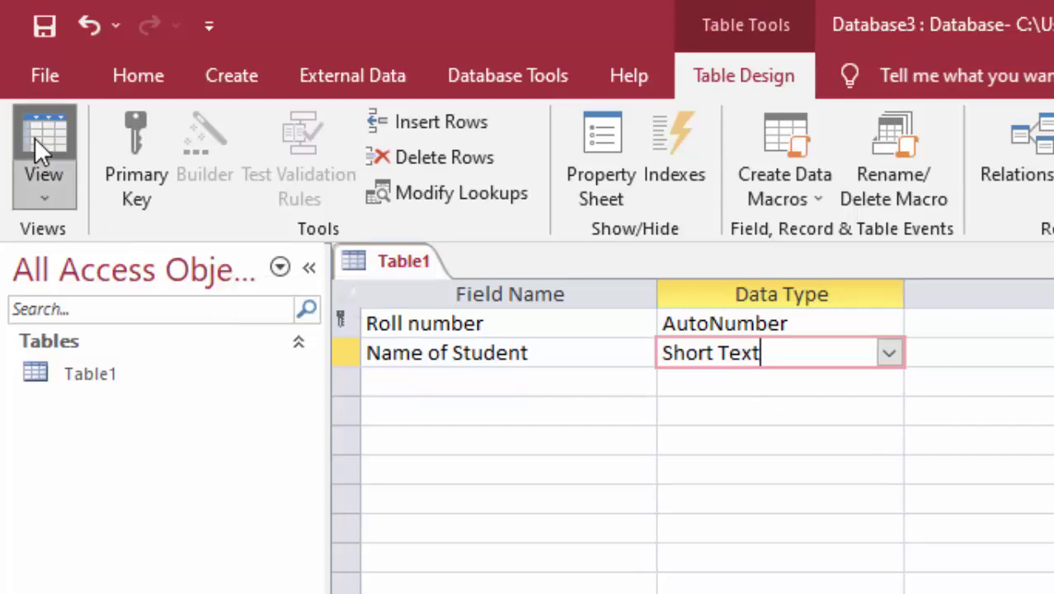
key(Return)
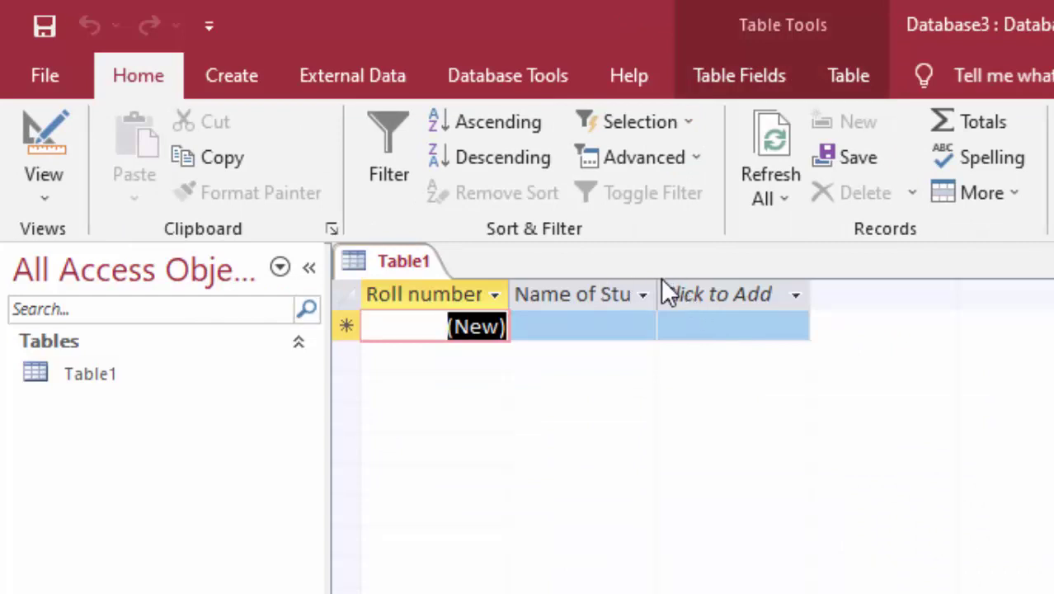
drag(660, 293, 693, 334)
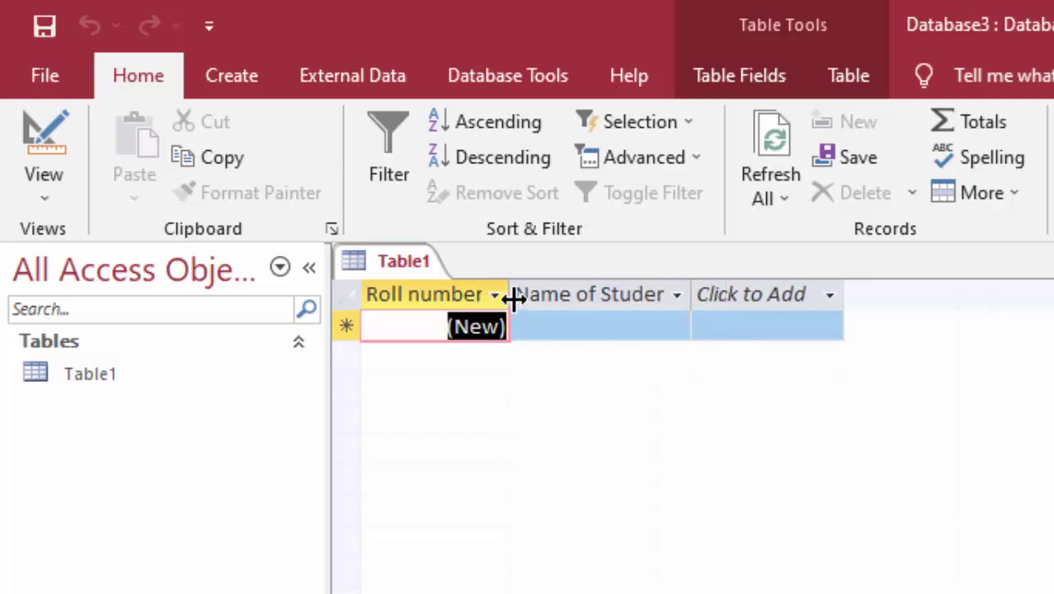
drag(509, 297, 539, 307)
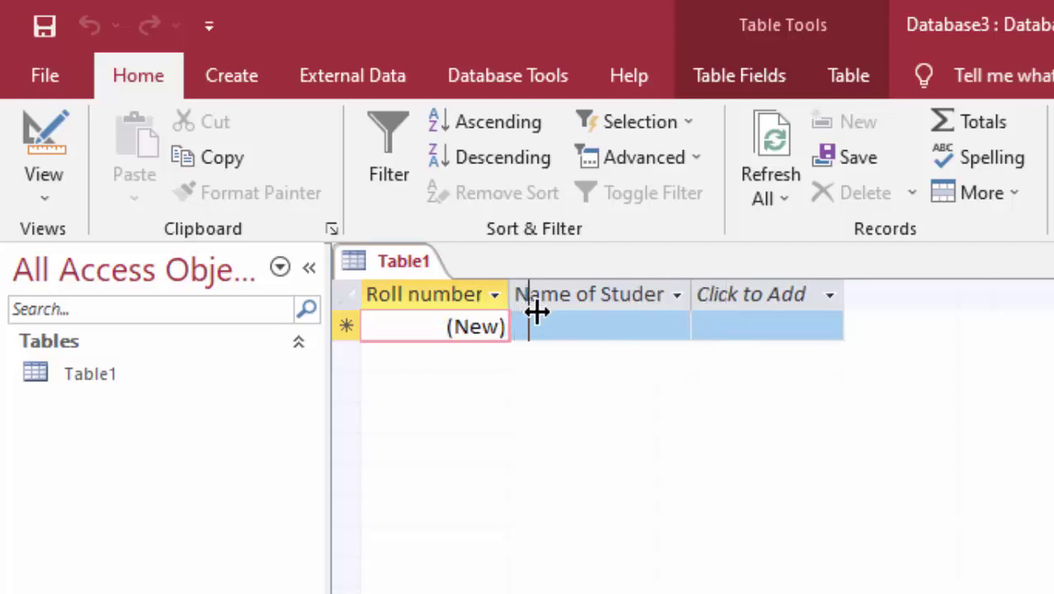
click(729, 291)
drag(729, 290, 780, 330)
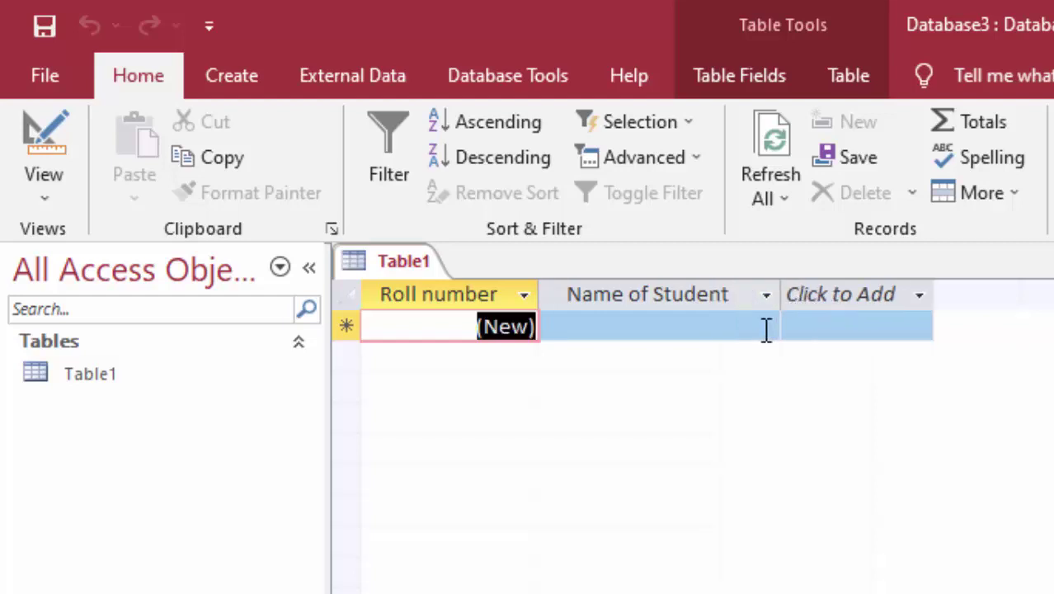
click(715, 328)
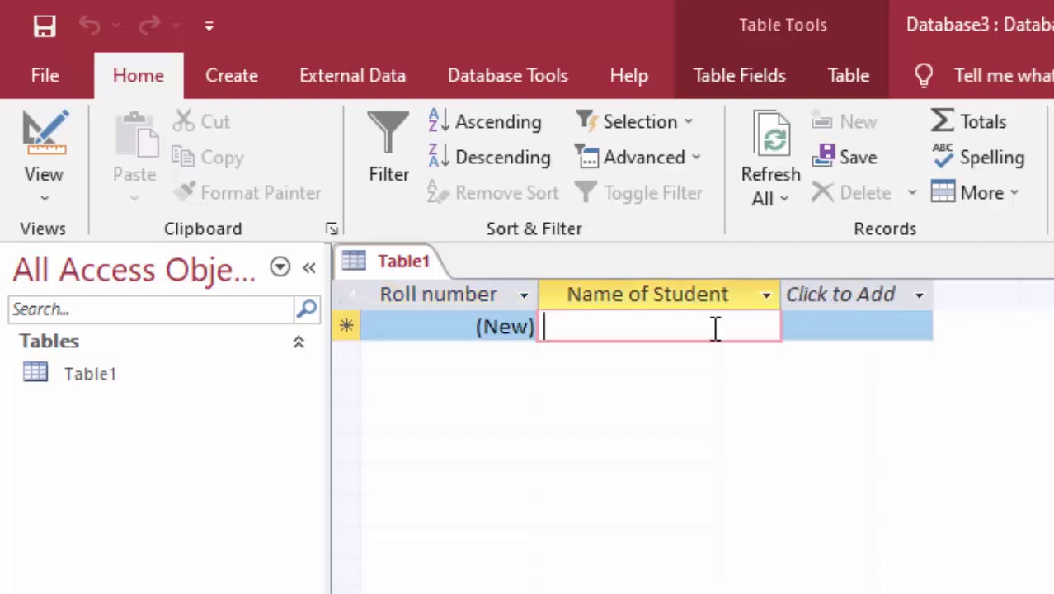
- Enter student names Ram, Shyam, Mohan and Ram in Table1's first four rows
text(Ra)
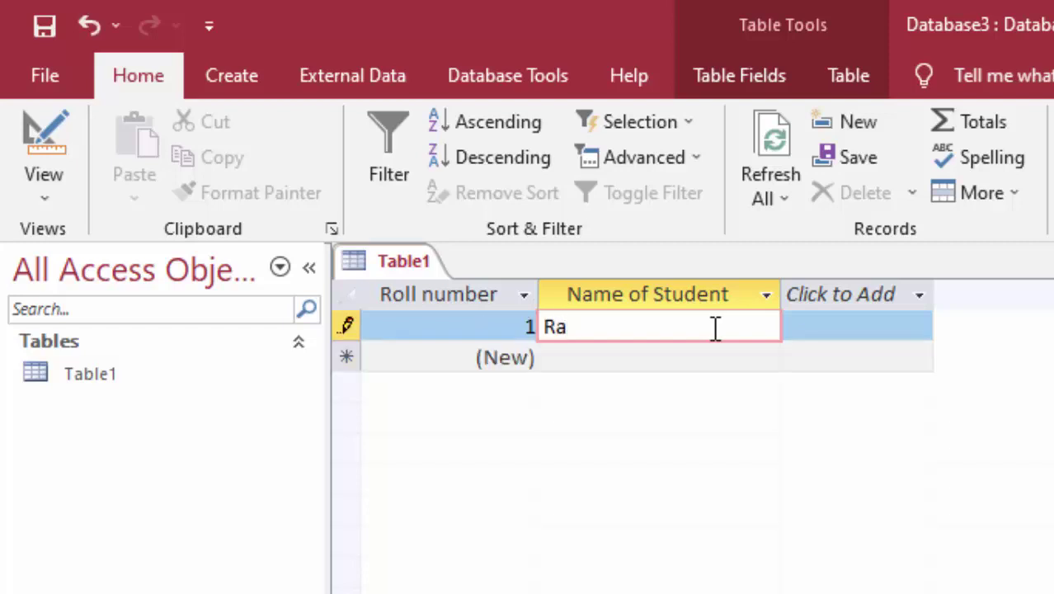
text(m)
key(Return)
key(Tab)
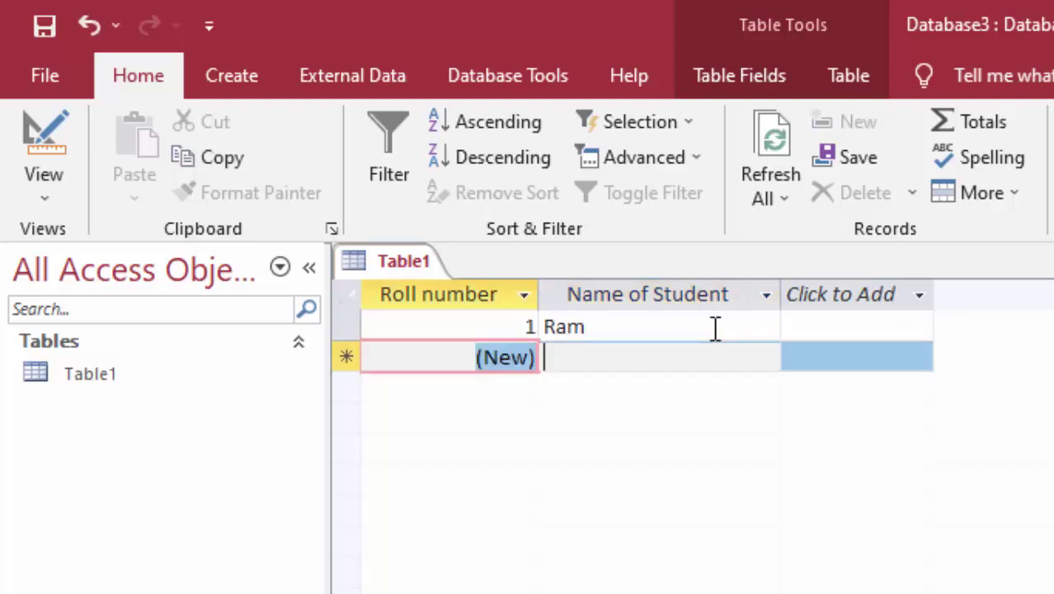
text(Shy)
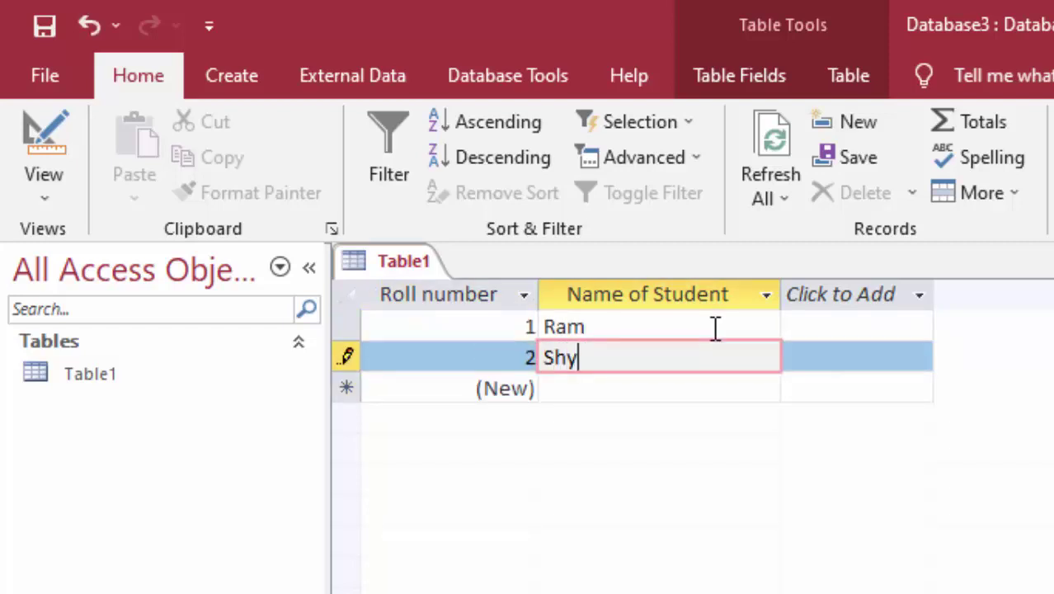
text(am)
key(Return)
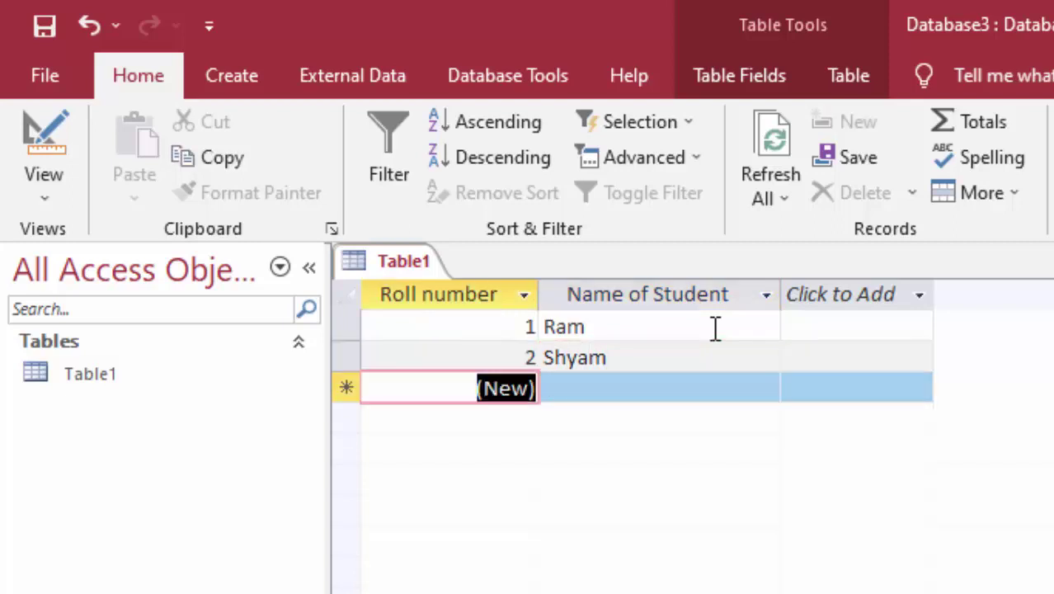
key(Tab)
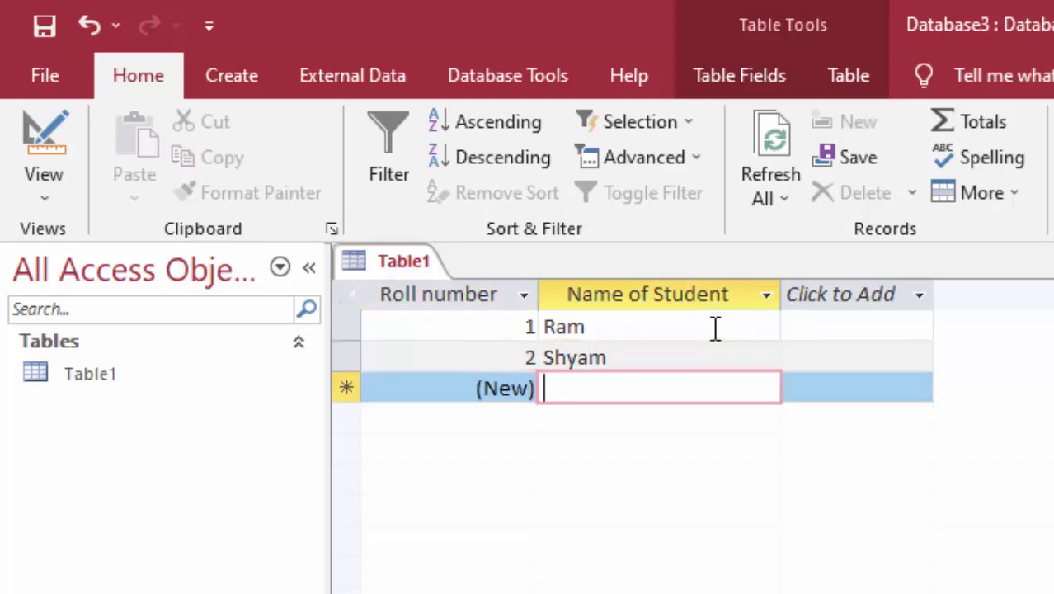
text(M oha)
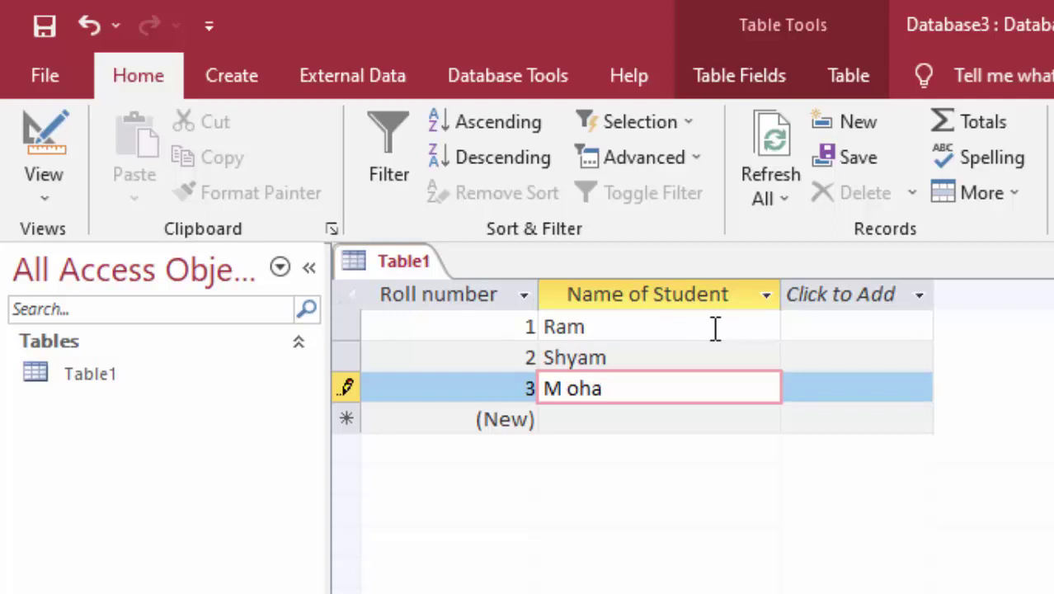
text(n)
key(Return)
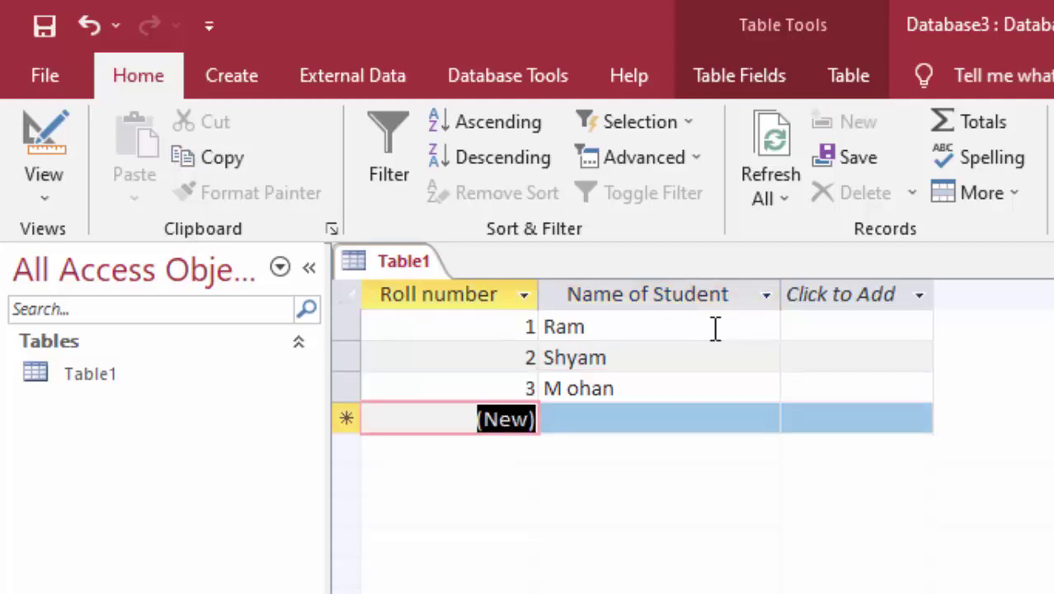
key(Tab)
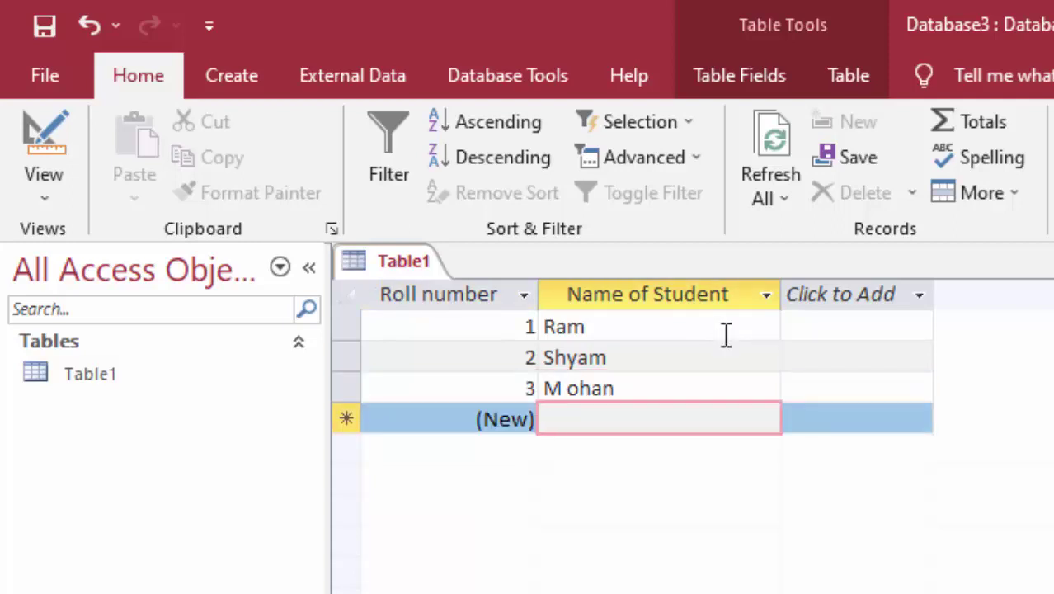
text(Ram)
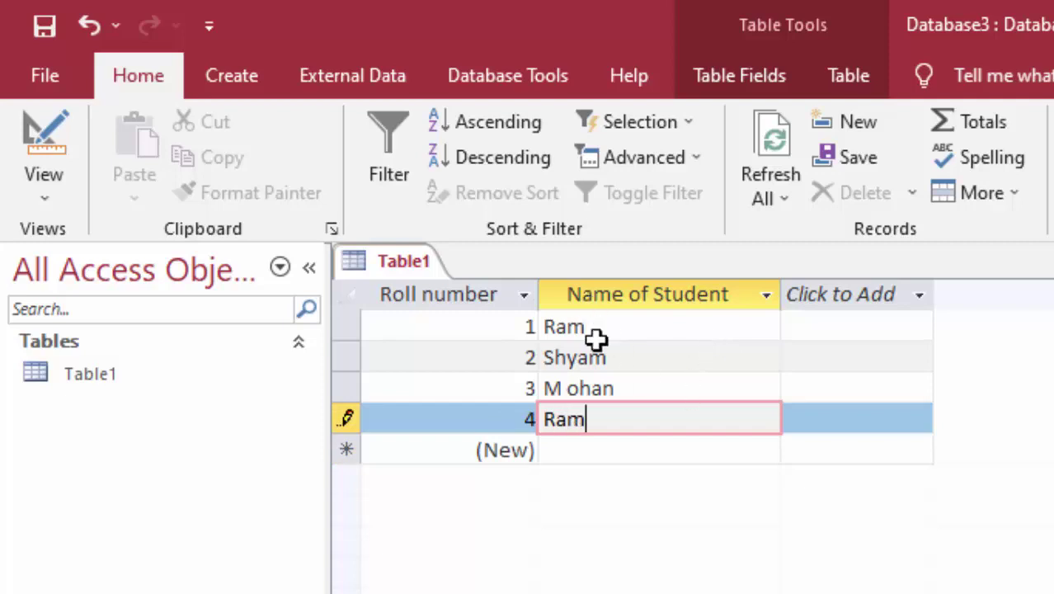
- Remove the stray space in Mohan, add Ritesh and Heena, and save the table
click(573, 389)
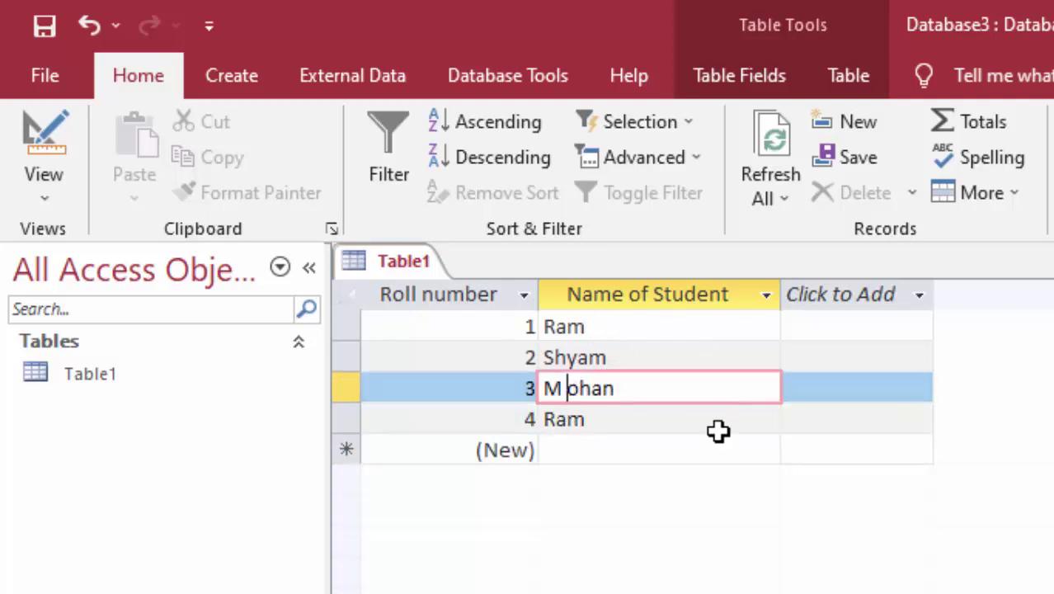
key(BackSpace)
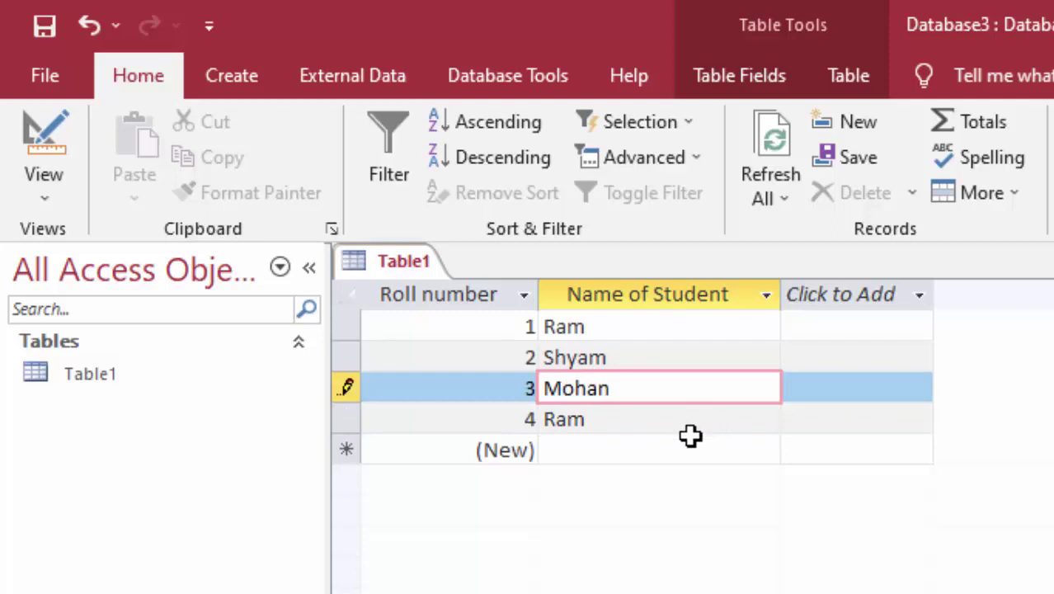
click(611, 422)
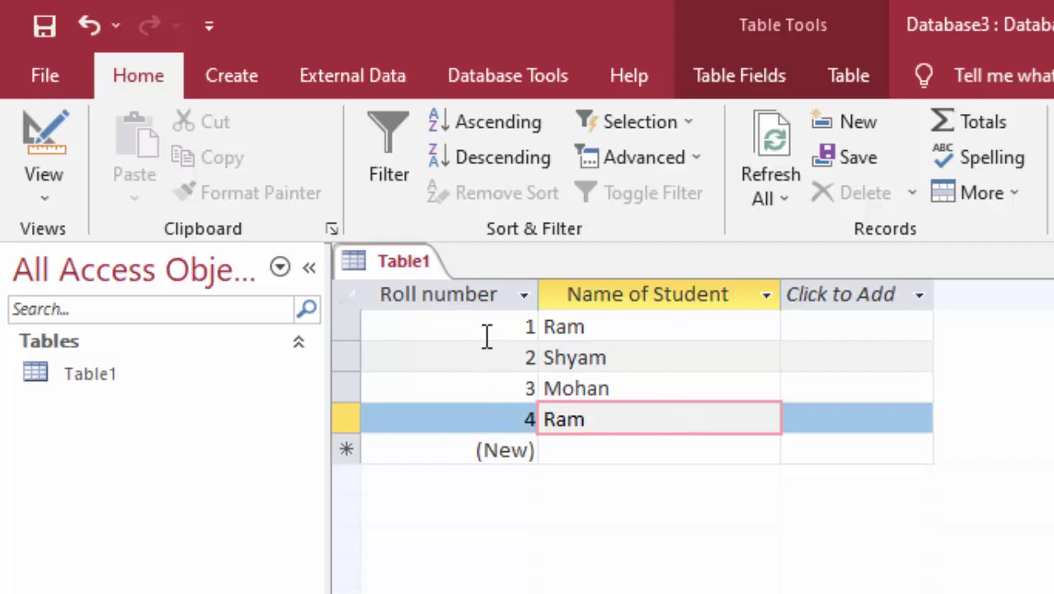
click(579, 448)
text(R)
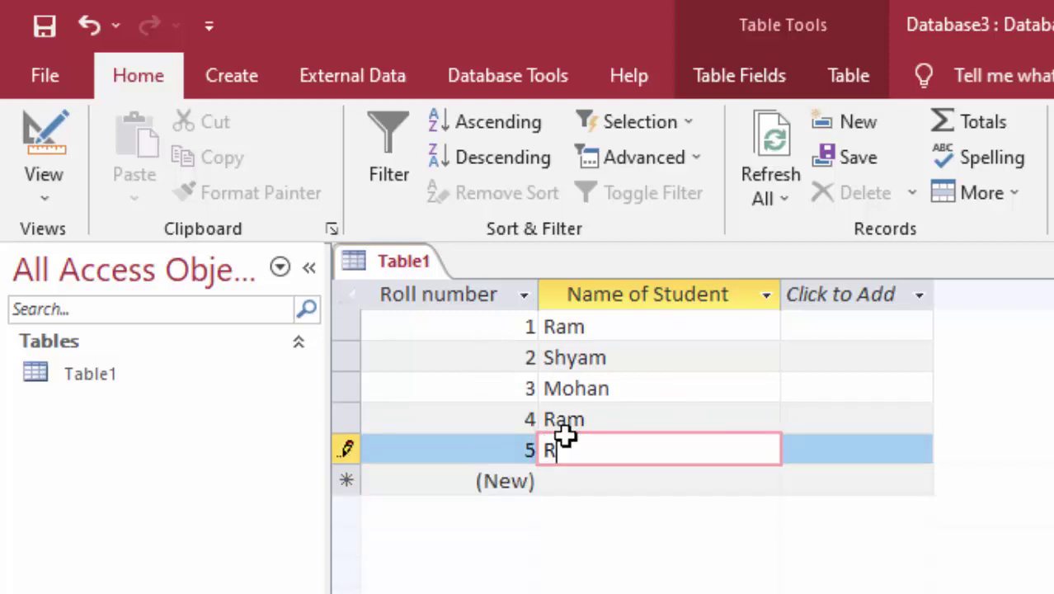
text(ites)
text(h)
key(Tab)
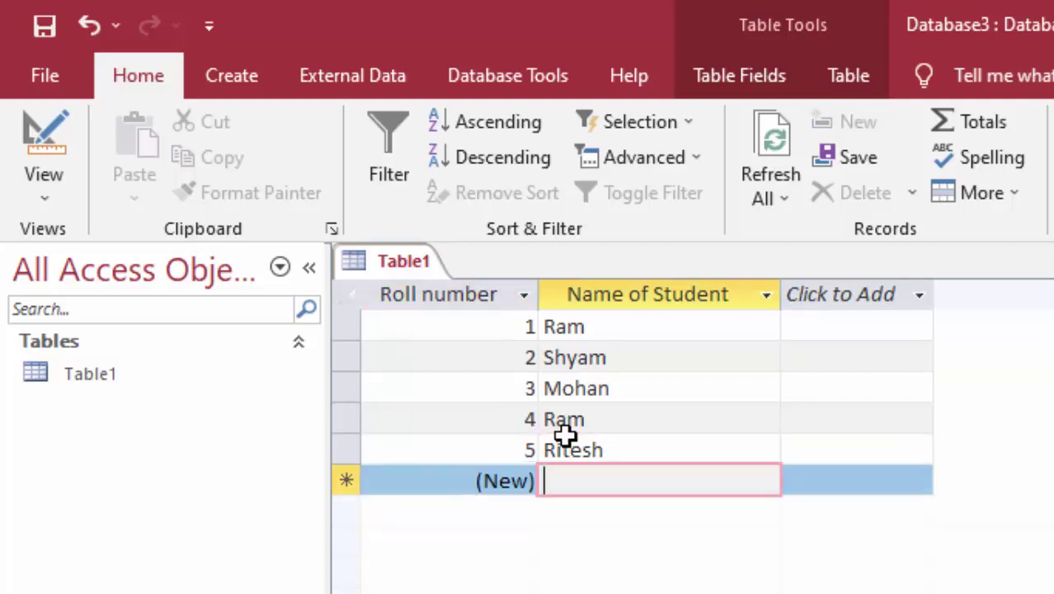
text(Heen)
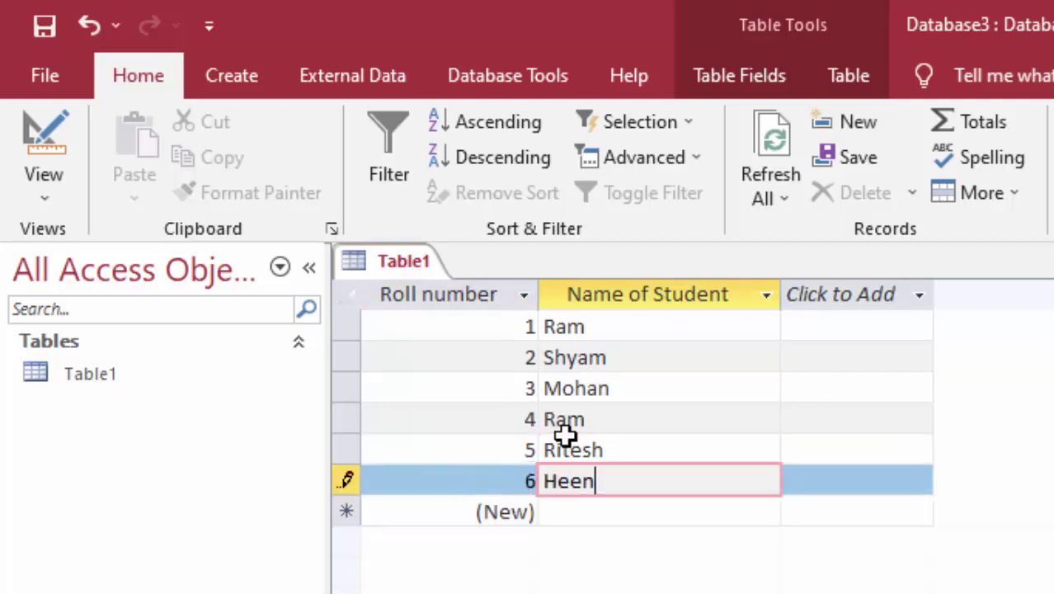
text(a)
click(35, 27)
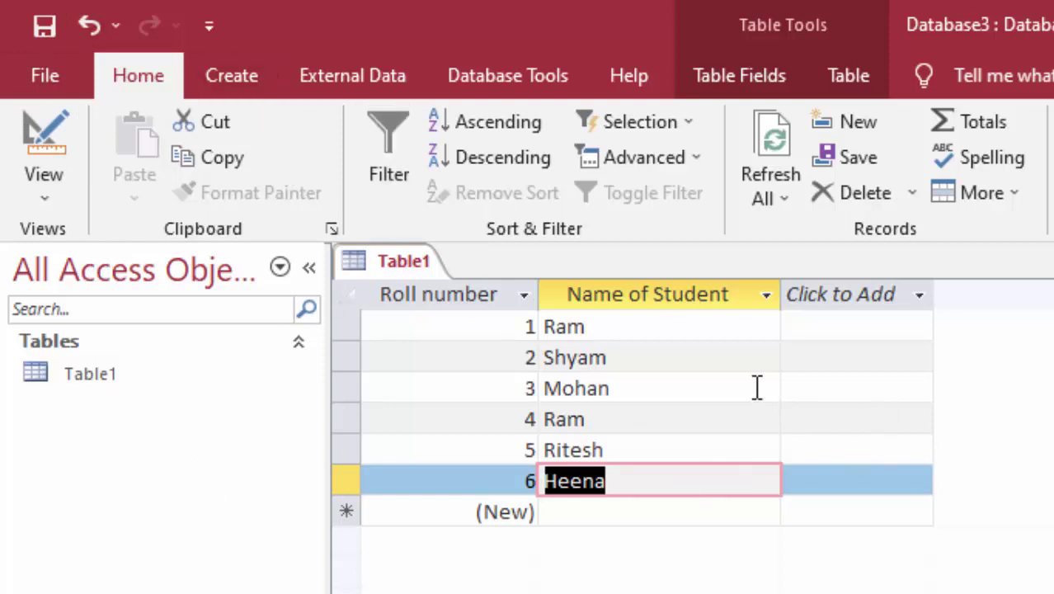
click(248, 74)
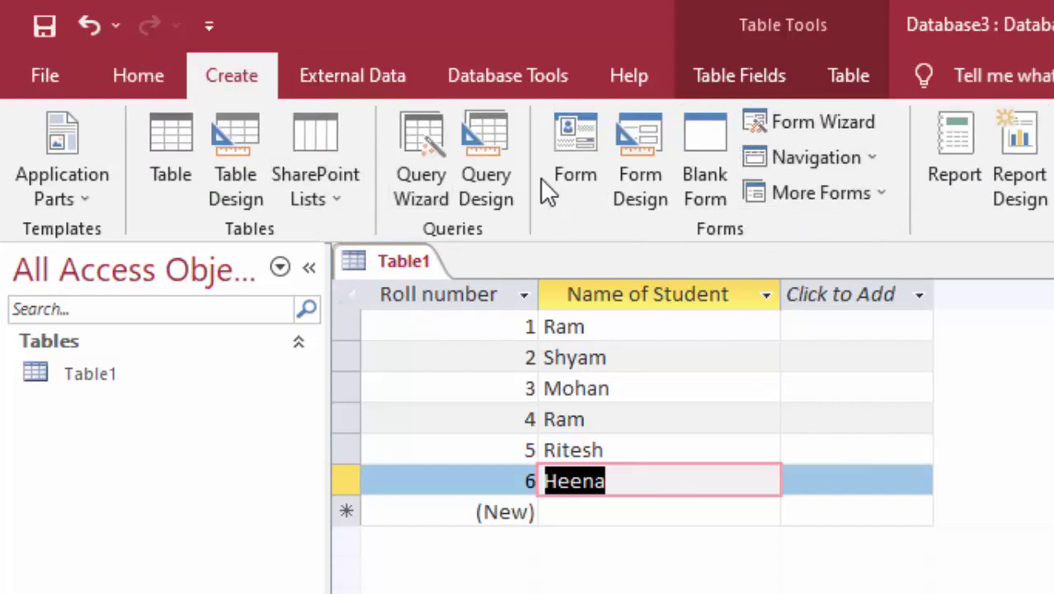
- Create a new table saved as Table2 in Design view, renaming ID to Registration number
click(175, 136)
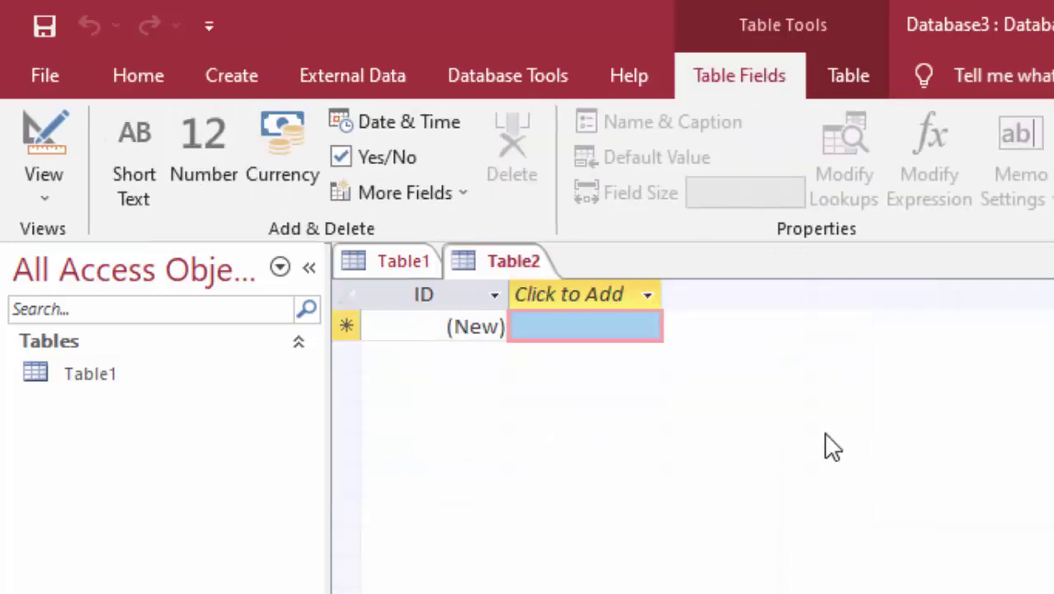
click(45, 153)
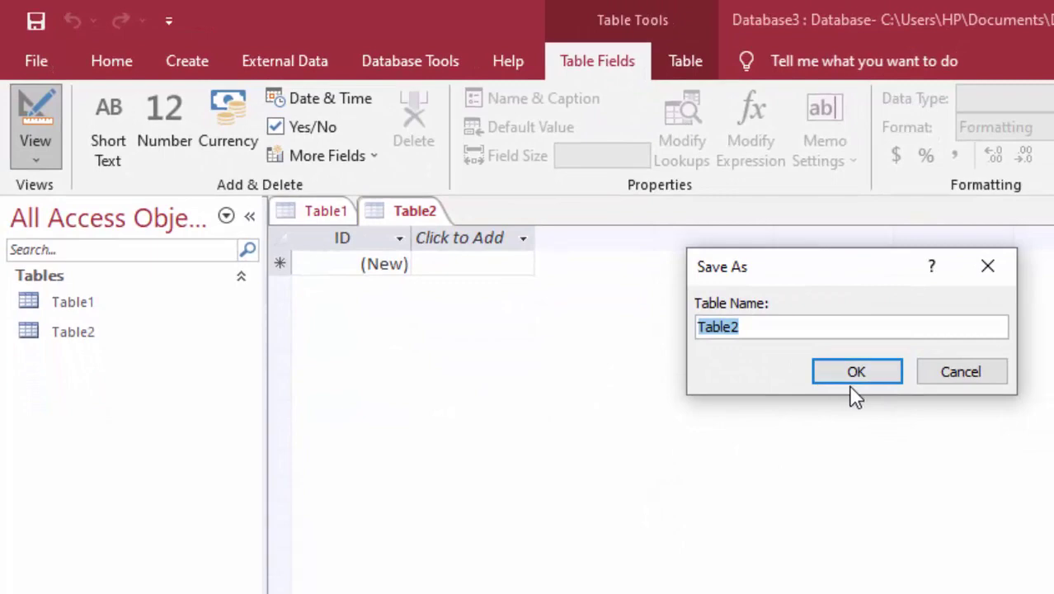
click(856, 375)
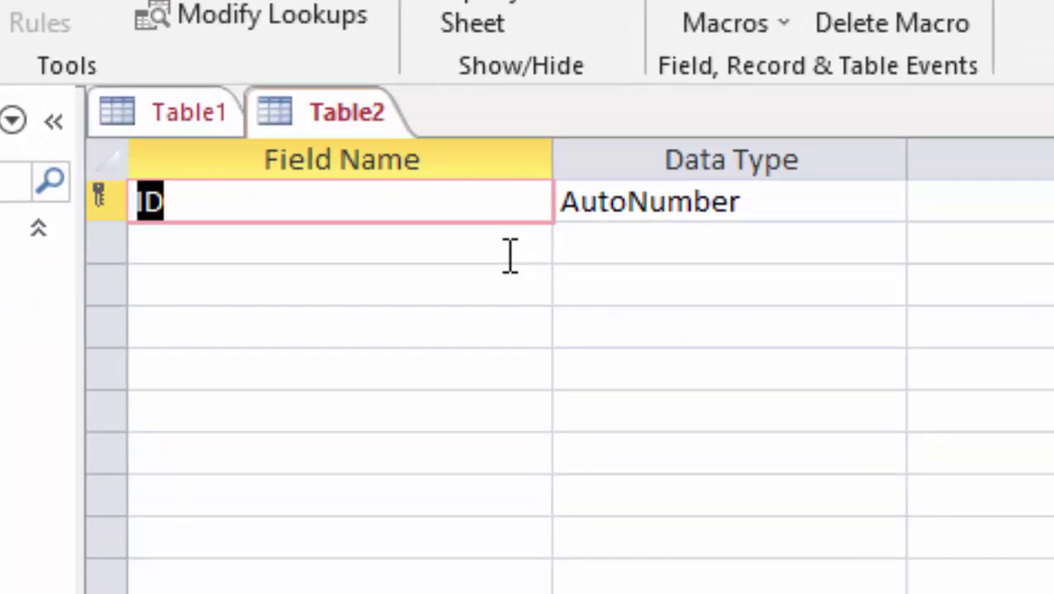
key(BackSpace)
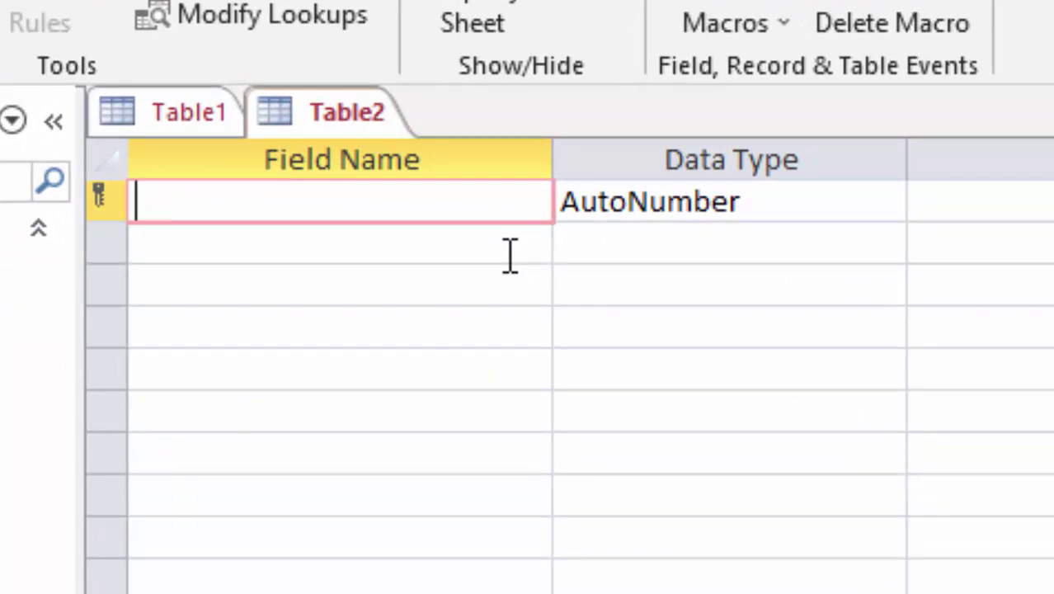
text(R)
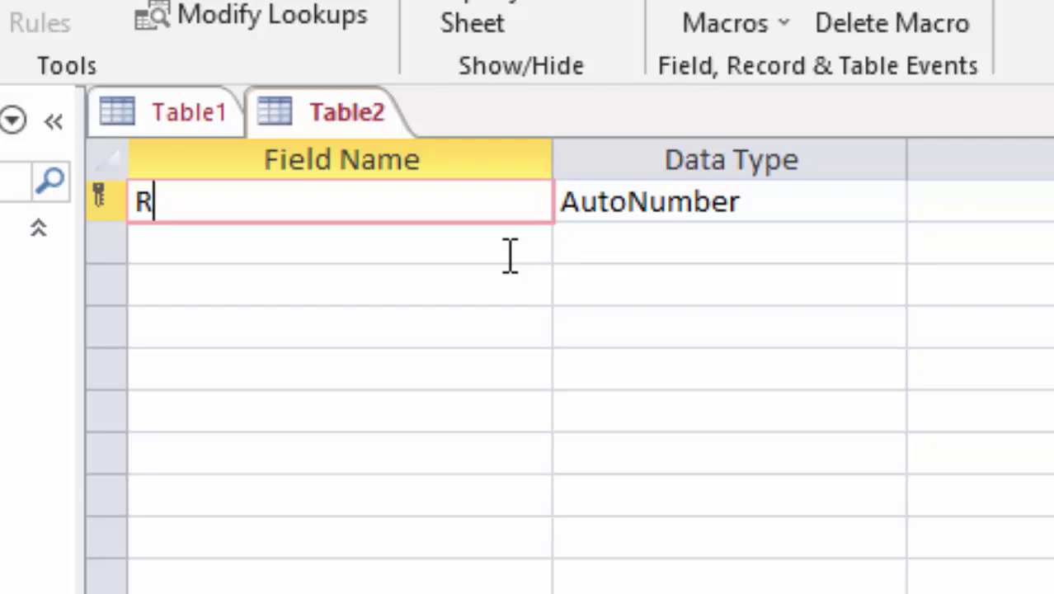
text(egist)
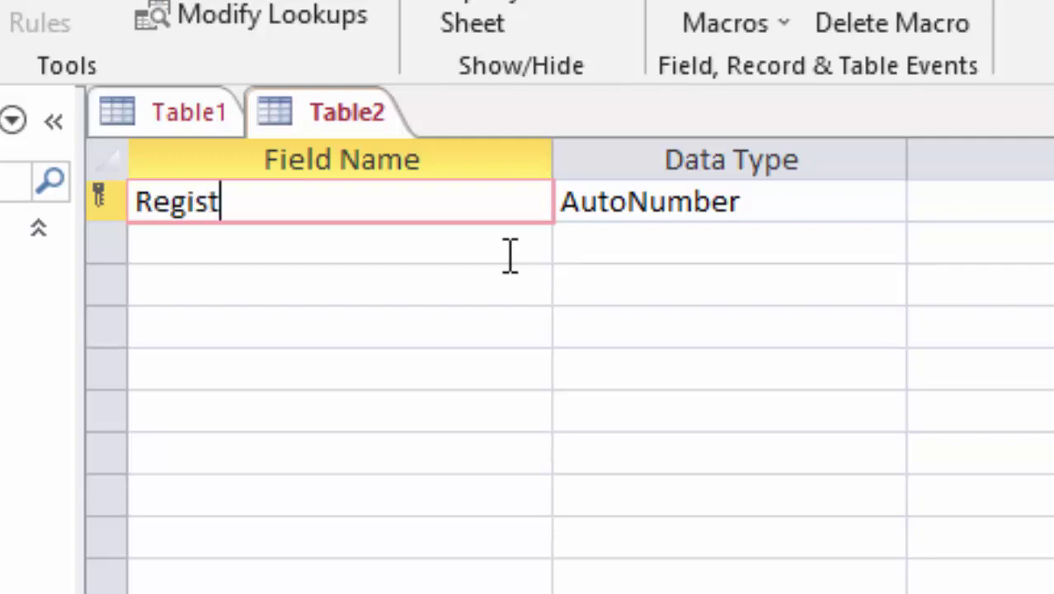
text(ratio)
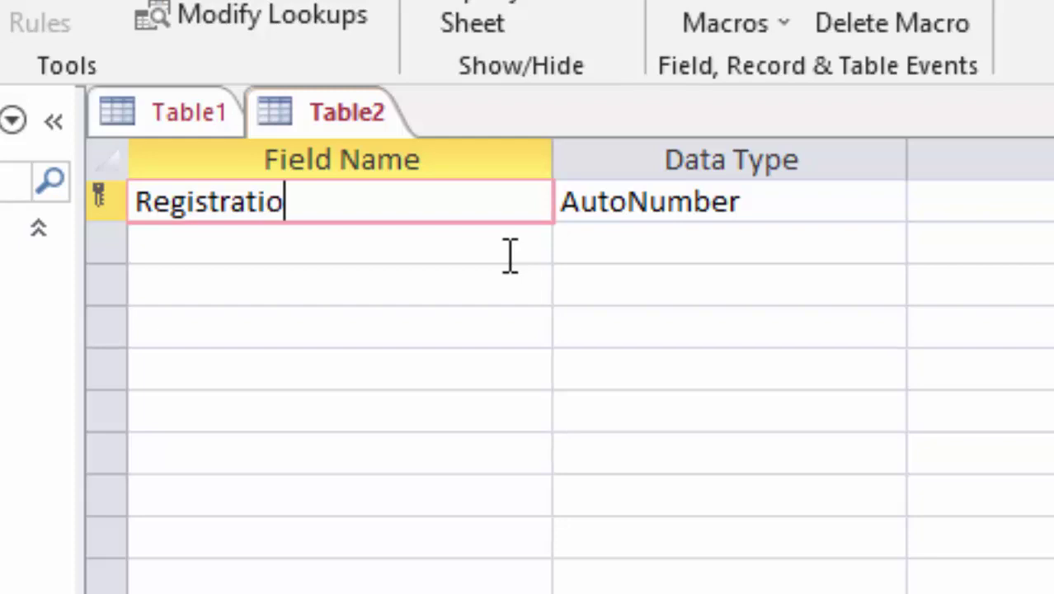
text(n numb)
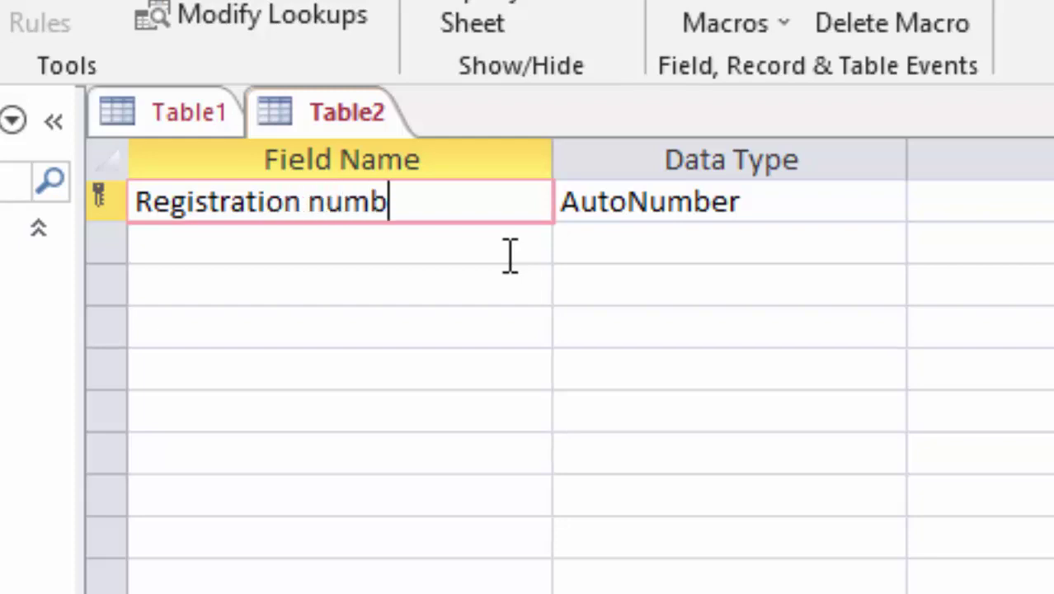
text(er)
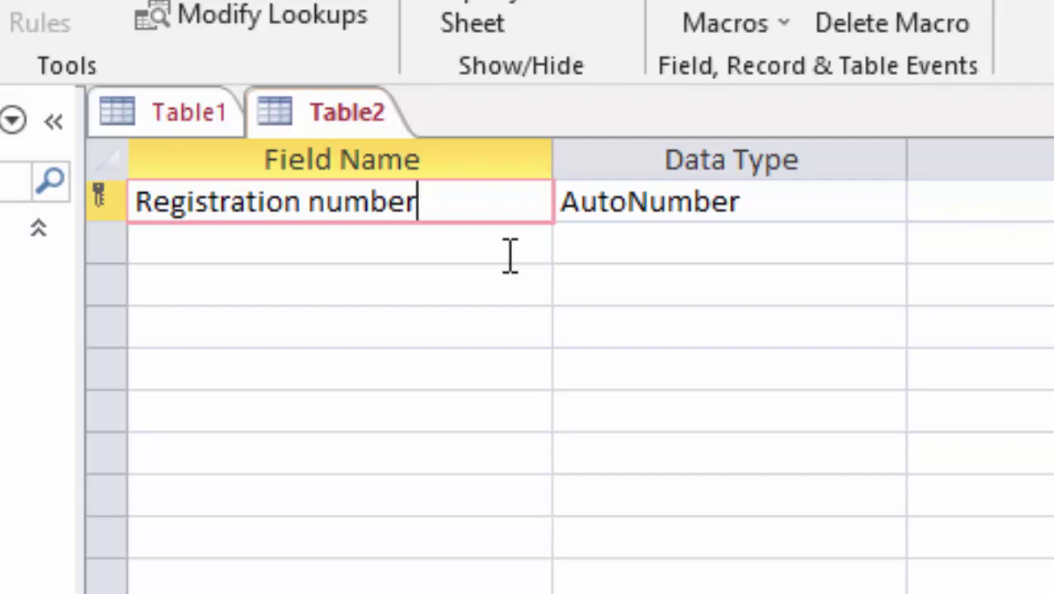
- Set Registration number's data type to Number and add a second field, Roll Number
click(835, 200)
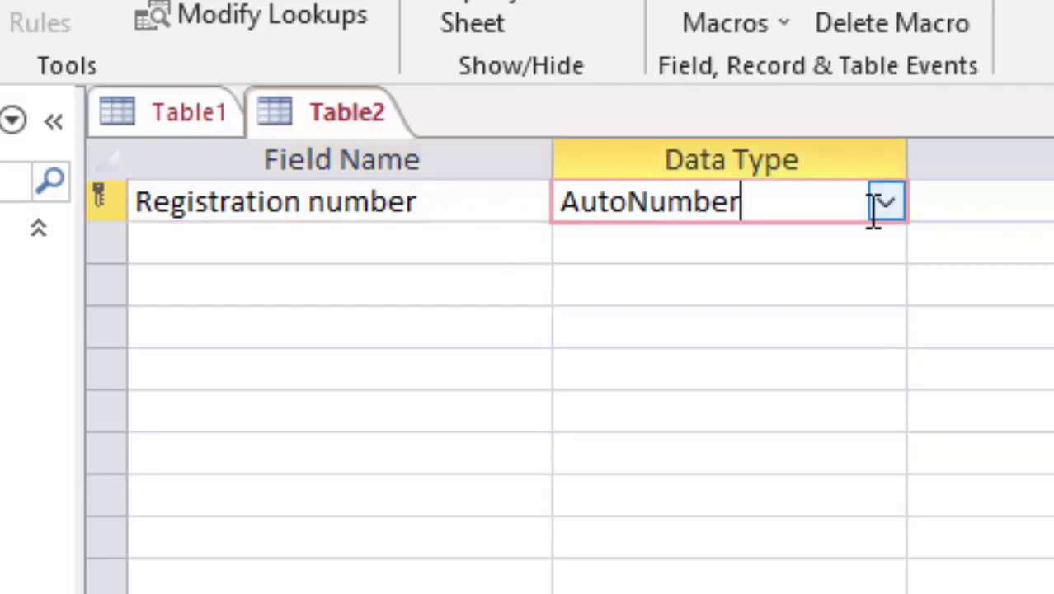
click(882, 210)
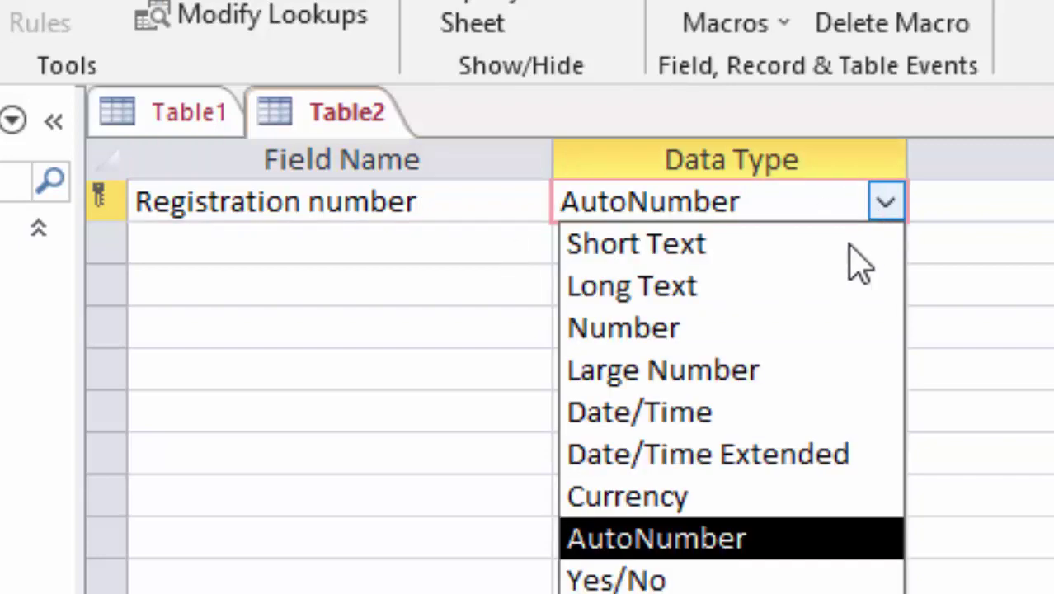
click(820, 371)
click(885, 206)
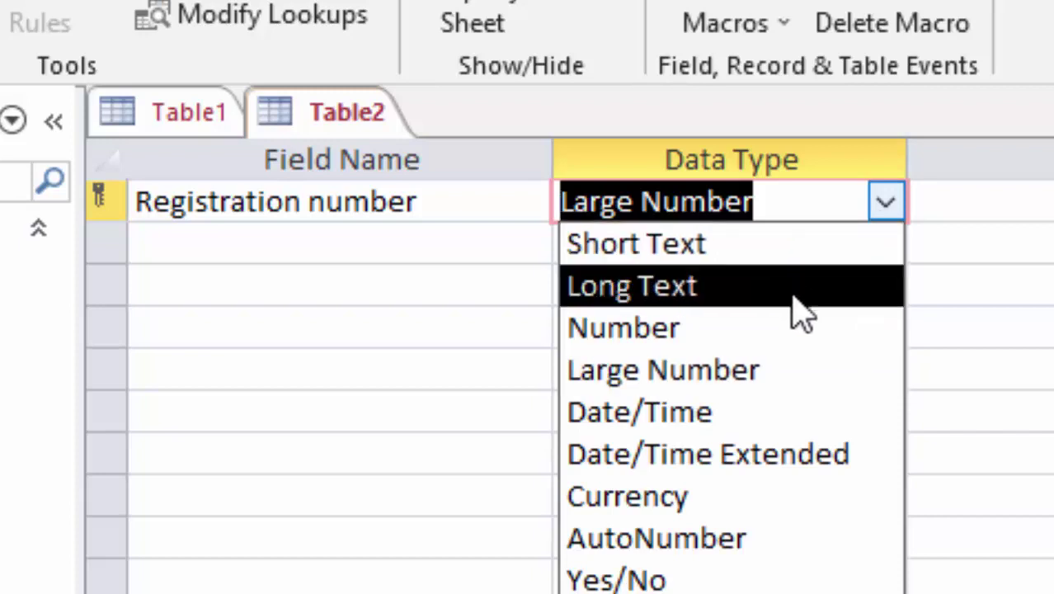
click(780, 330)
click(208, 239)
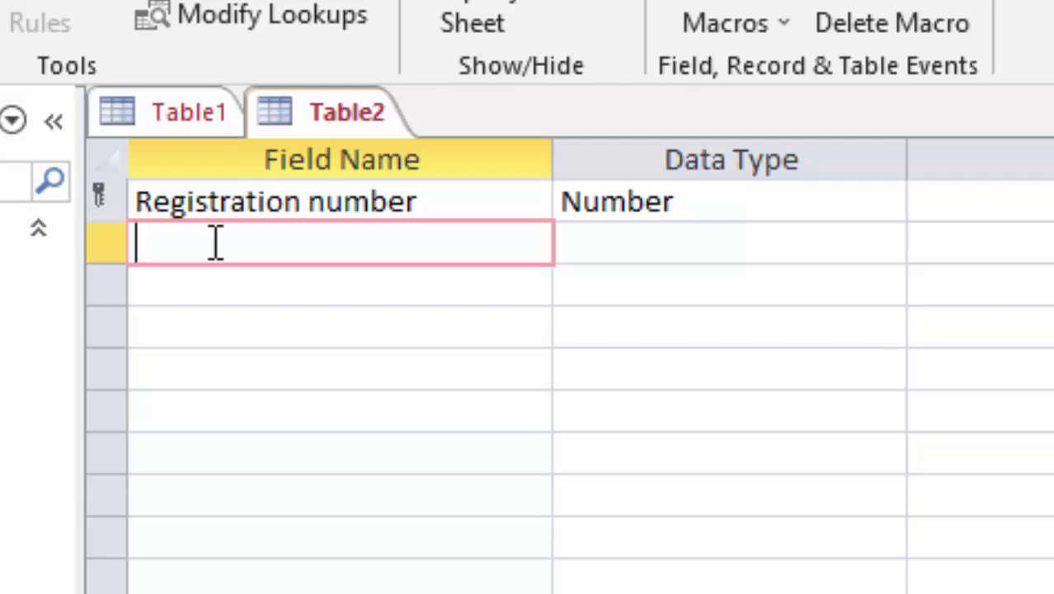
text(R)
text(oll )
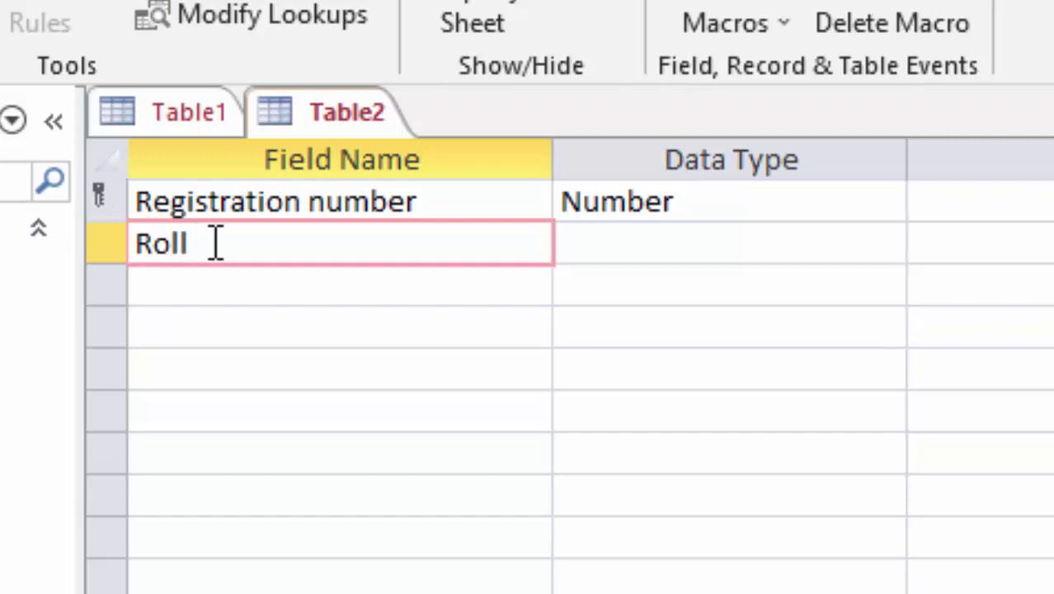
text(Number)
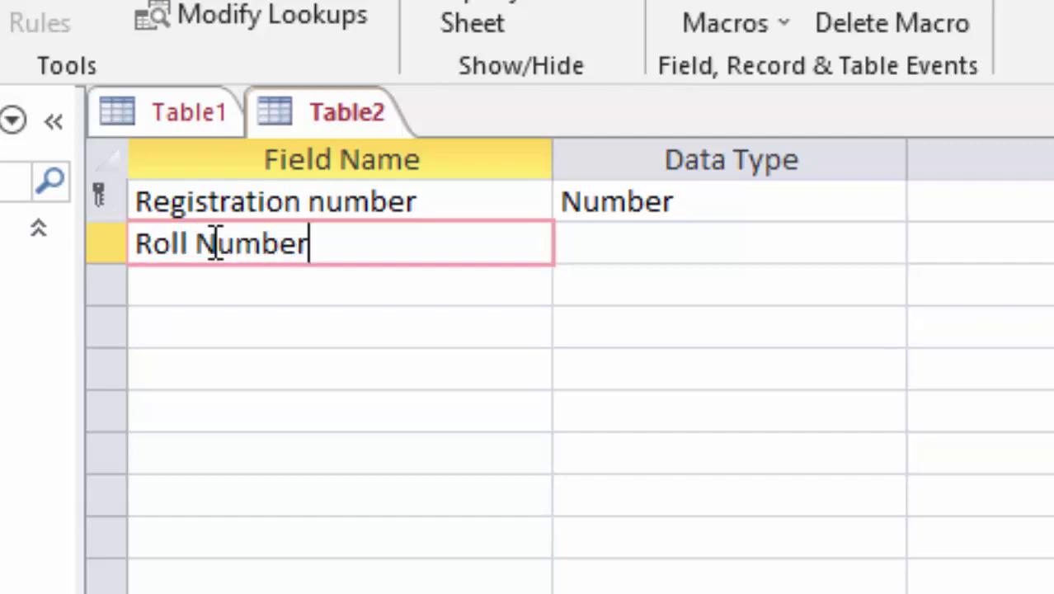
key(Tab)
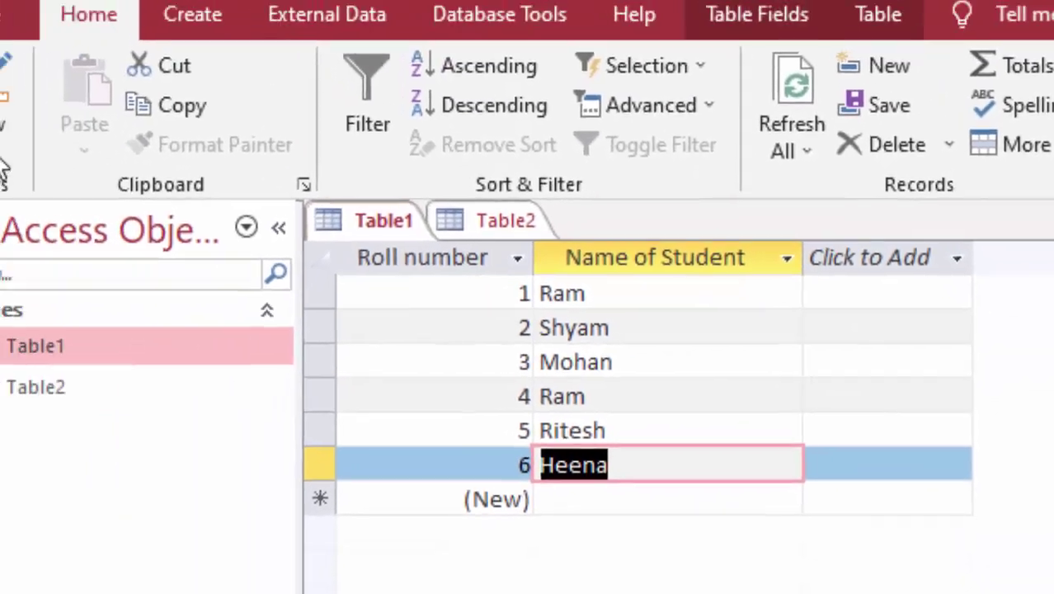
- Check Table1's design, then open Table2 in Design view from the navigation pane
click(50, 168)
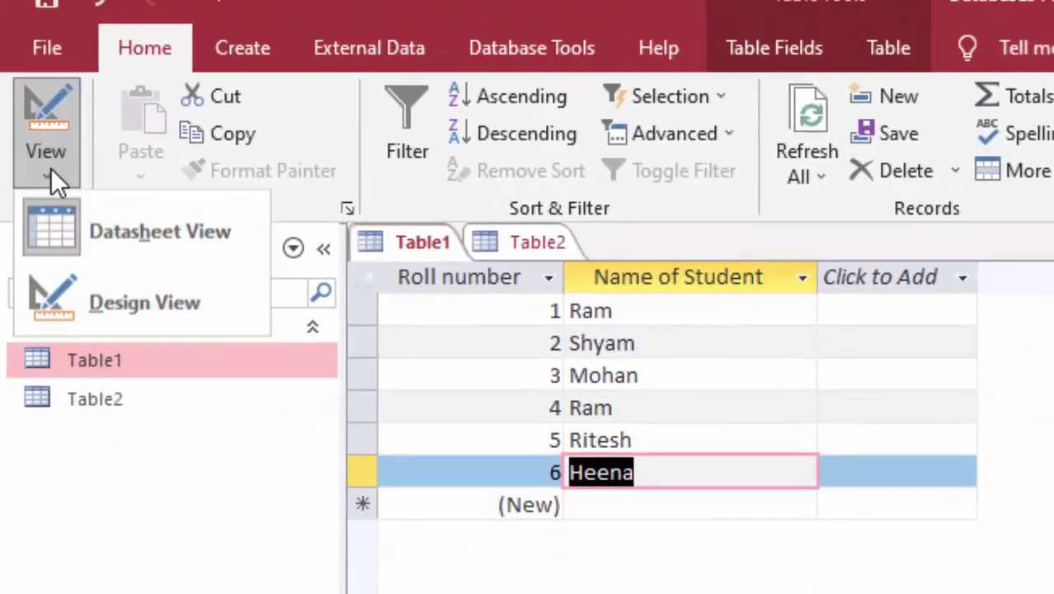
click(91, 281)
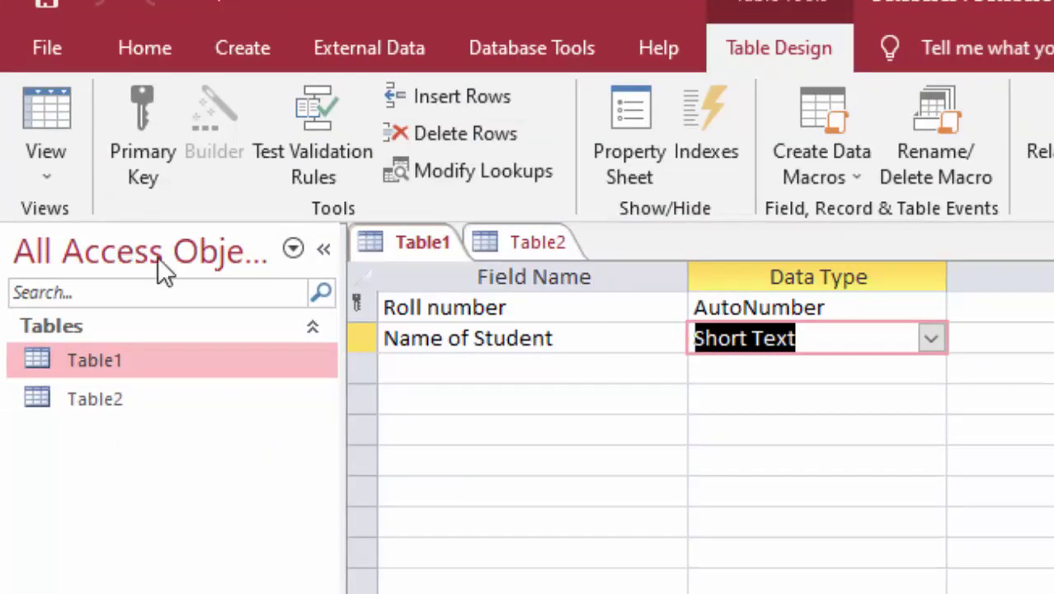
click(35, 90)
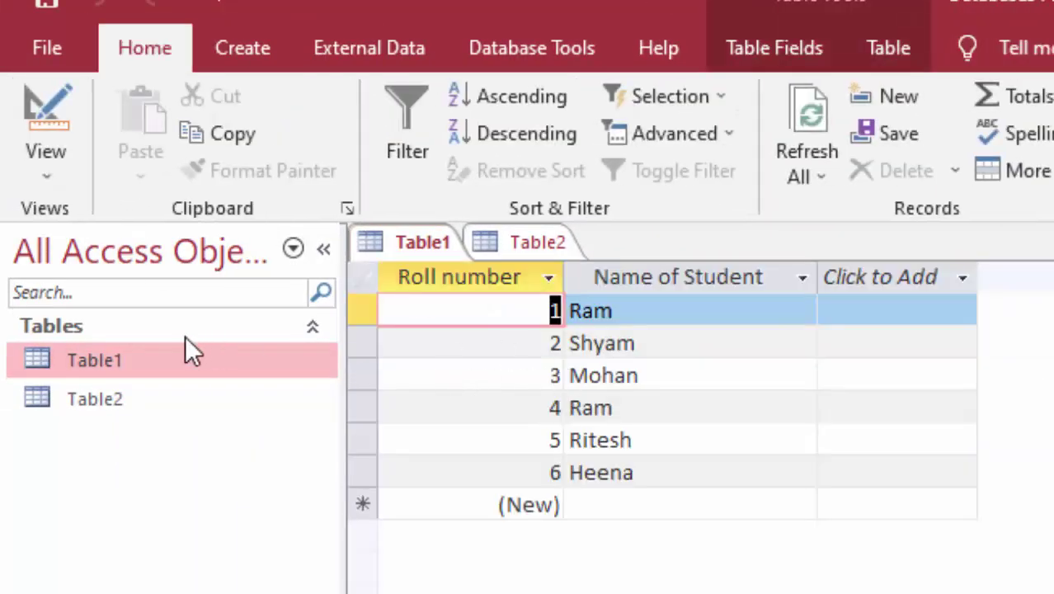
click(151, 404)
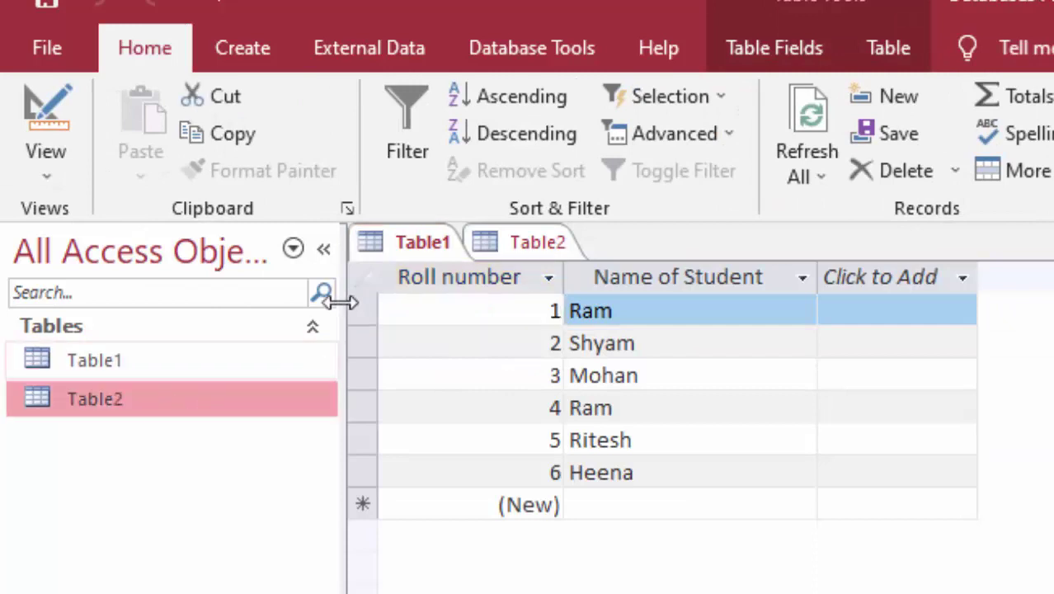
right_click(246, 394)
click(318, 450)
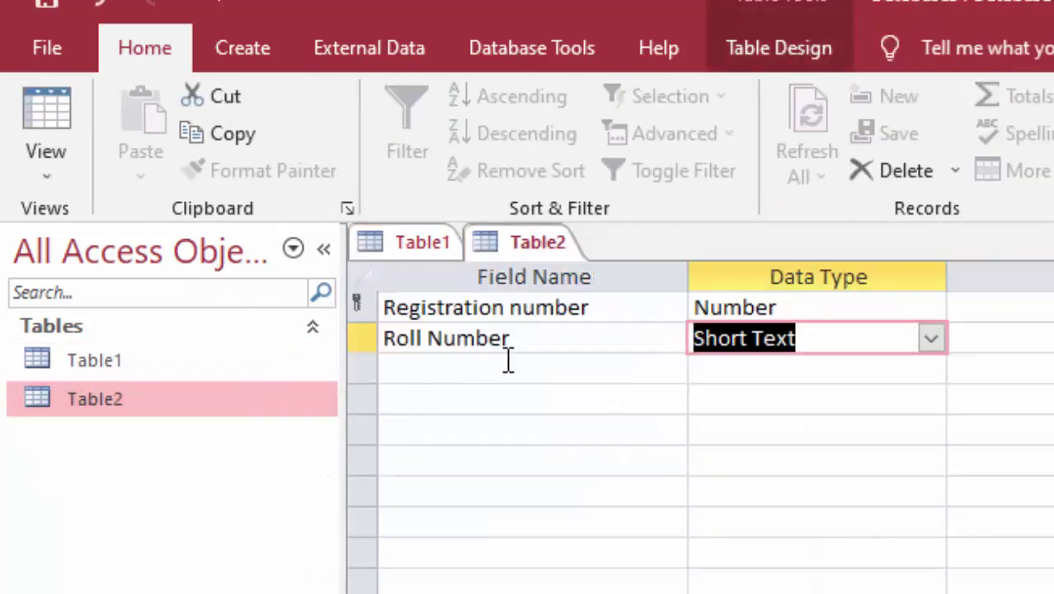
- Set Roll Number to Number, add a Short Text field Class, and select Roll Number
click(934, 341)
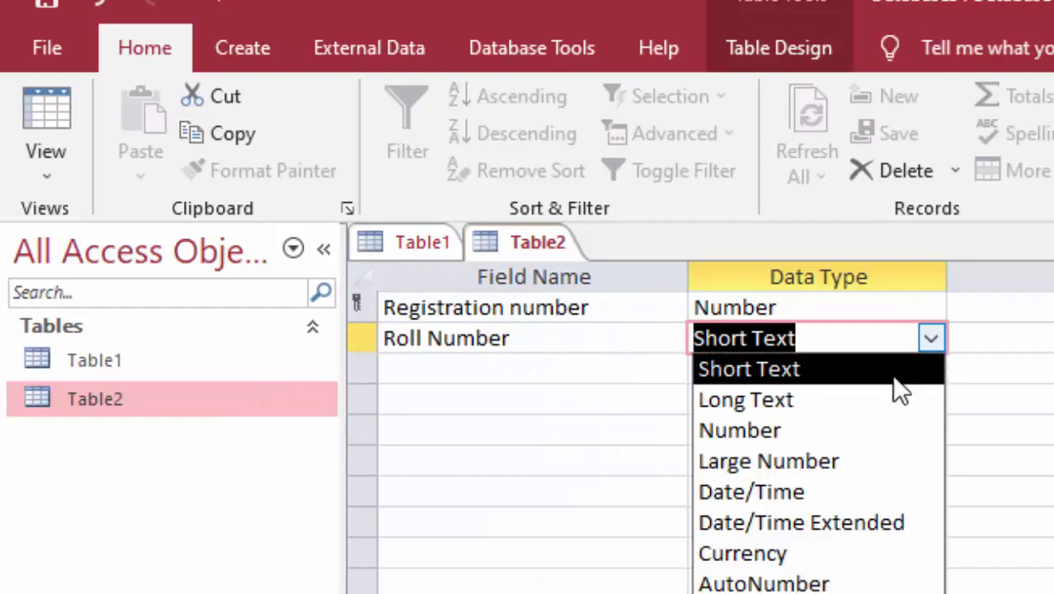
click(861, 423)
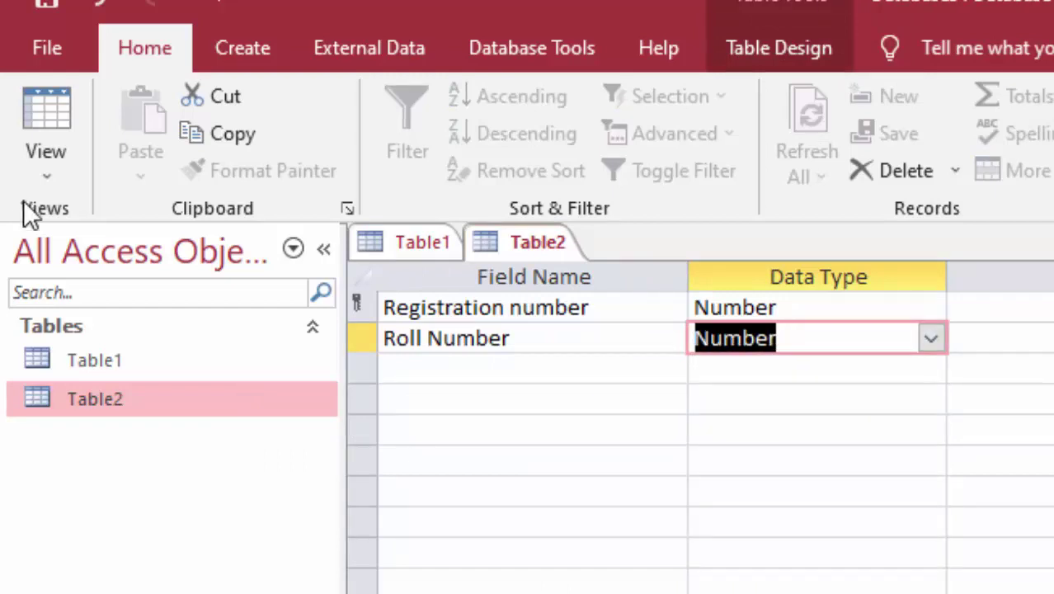
click(429, 368)
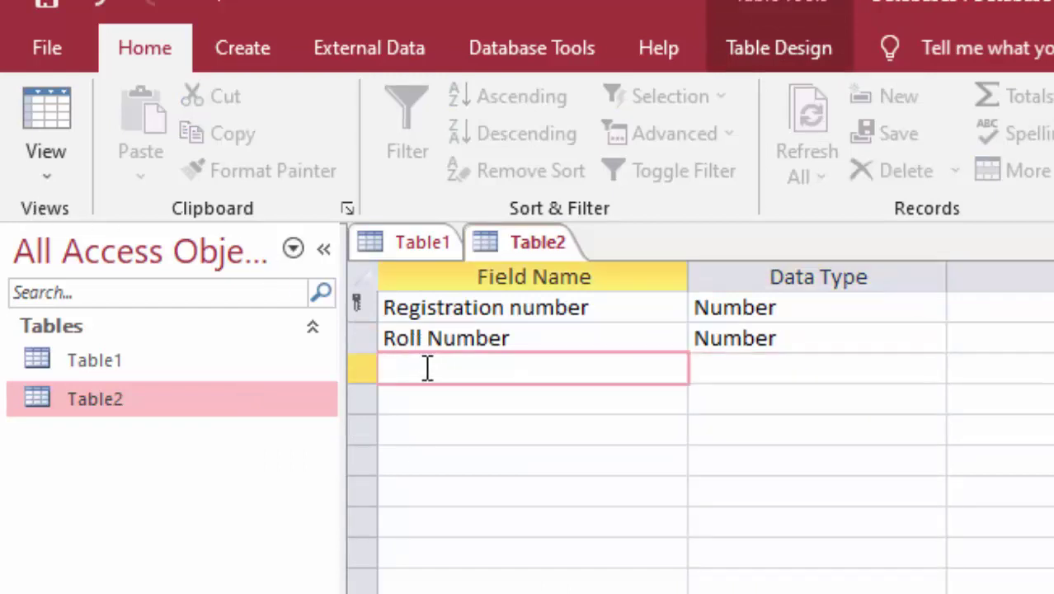
text(Cl)
text(ass)
click(819, 375)
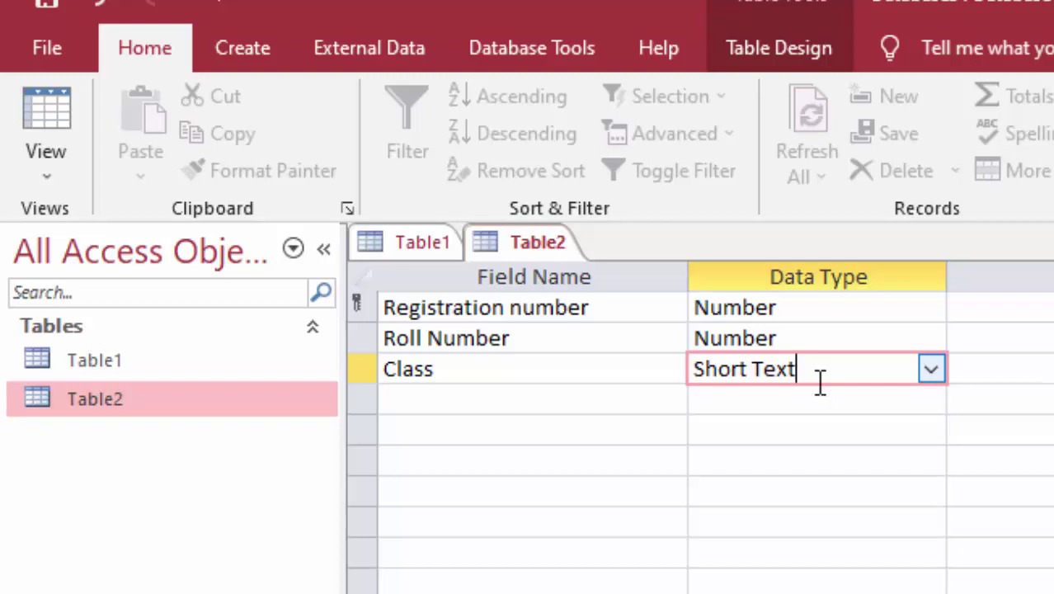
click(858, 339)
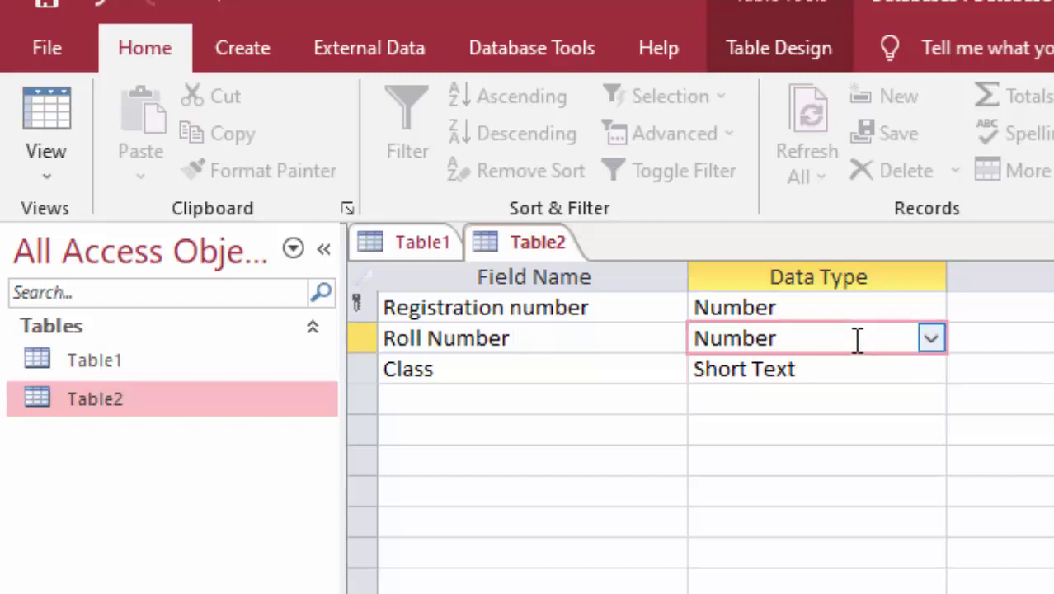
click(619, 347)
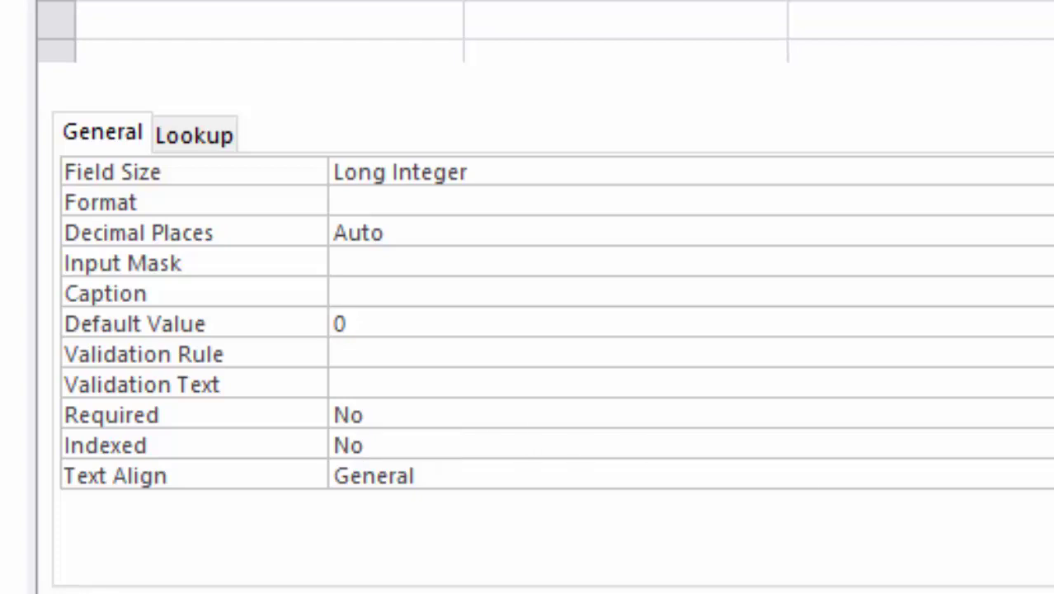
- Index Roll Number as Yes (No Duplicates), save Table2 and widen its datasheet columns
key(alt+Down)
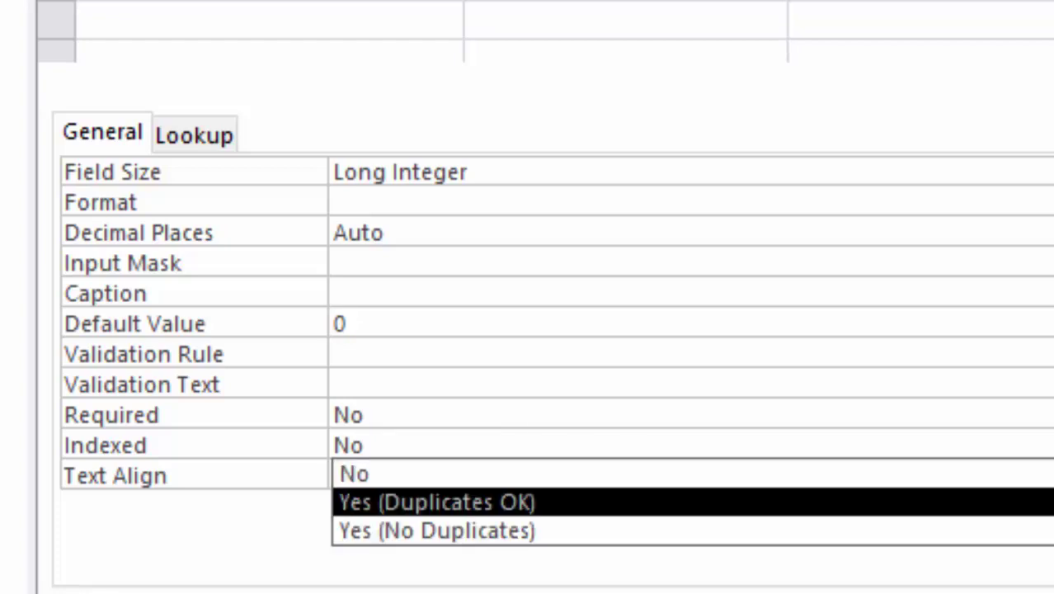
click(534, 534)
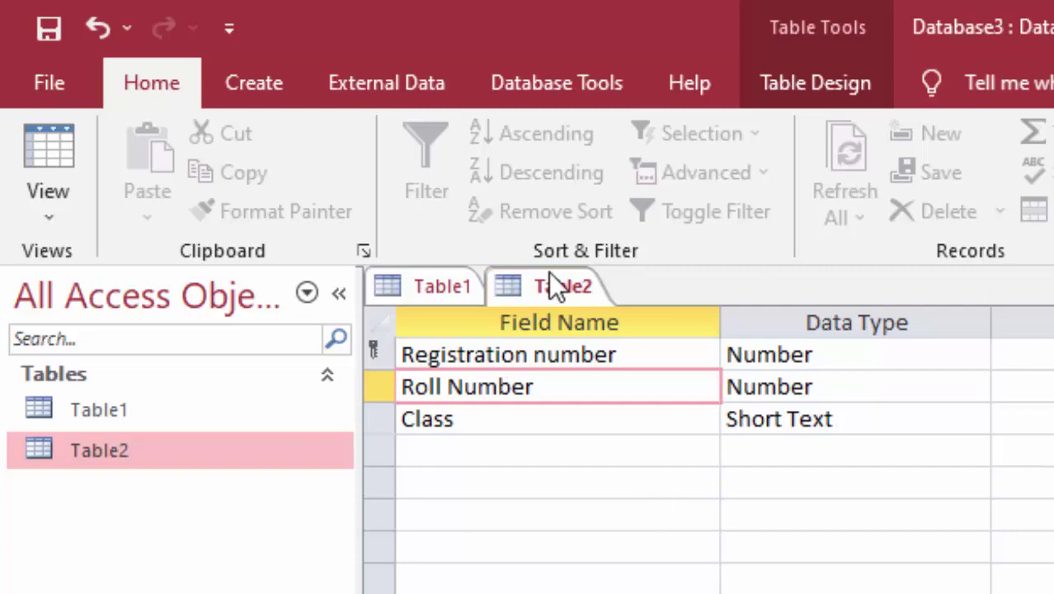
click(33, 142)
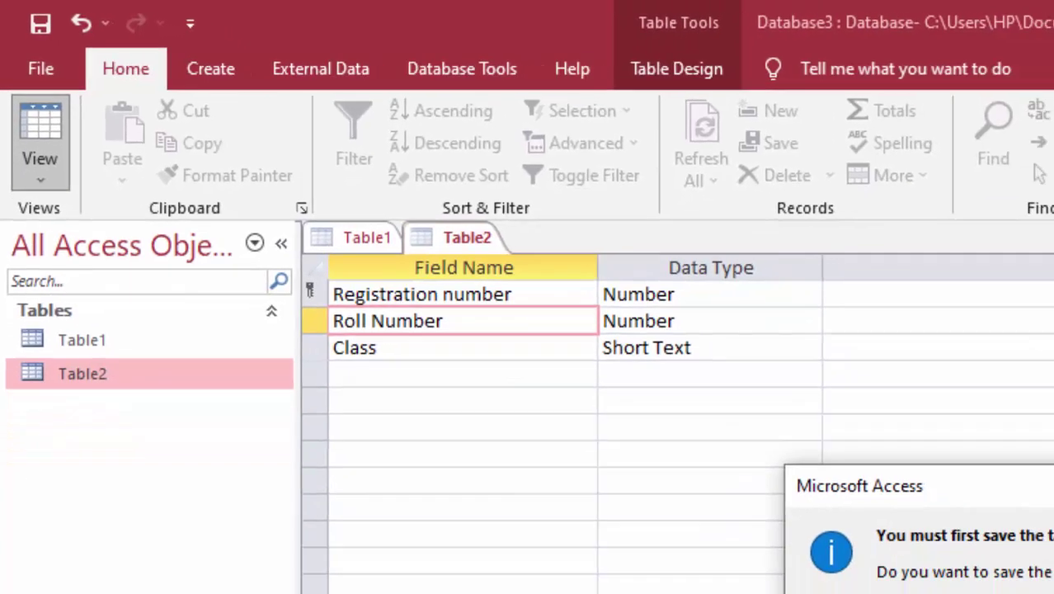
click(928, 590)
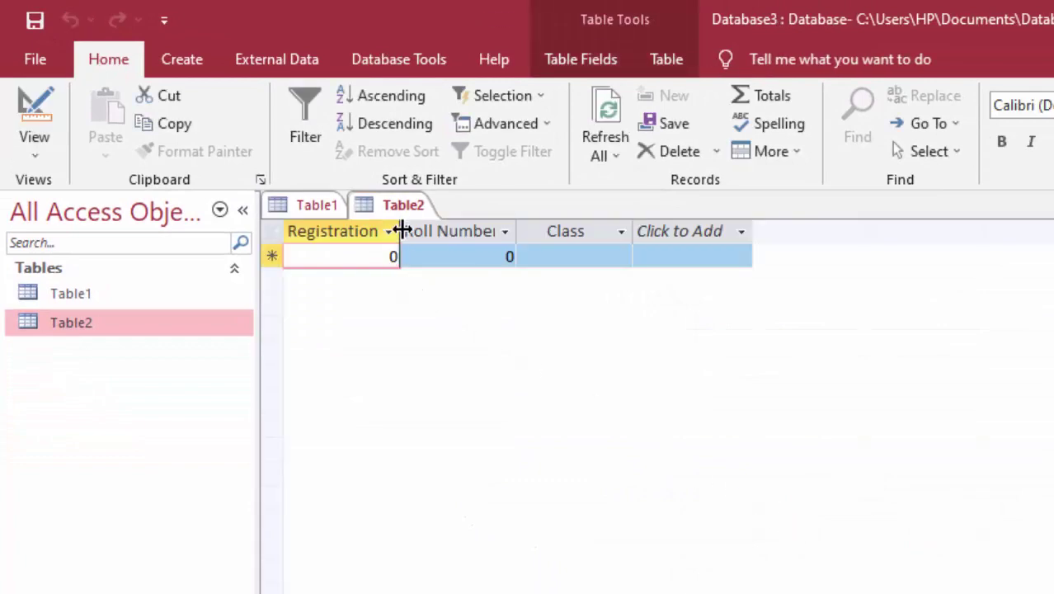
drag(399, 231, 424, 230)
click(747, 326)
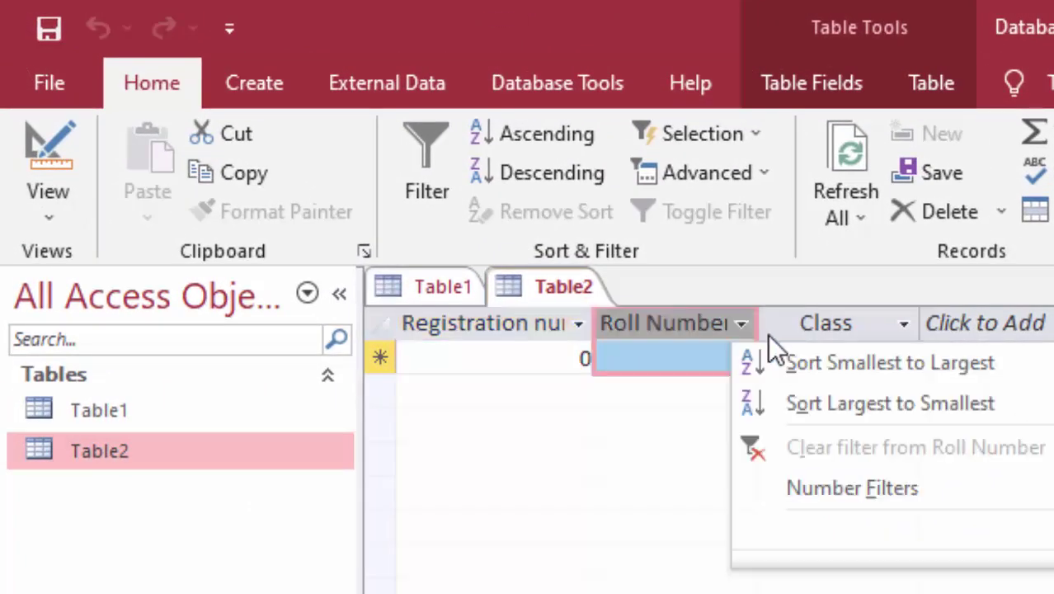
click(760, 326)
drag(760, 326, 782, 338)
- Save Table2 and Table1, then widen Table2's Registration number column to show its heading
right_click(554, 285)
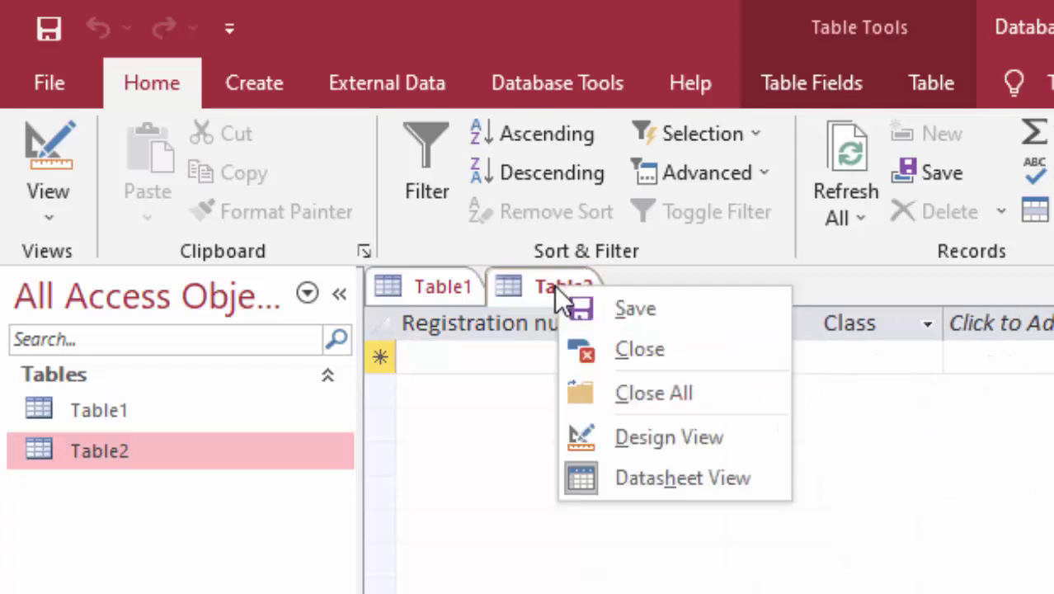
click(582, 300)
right_click(439, 283)
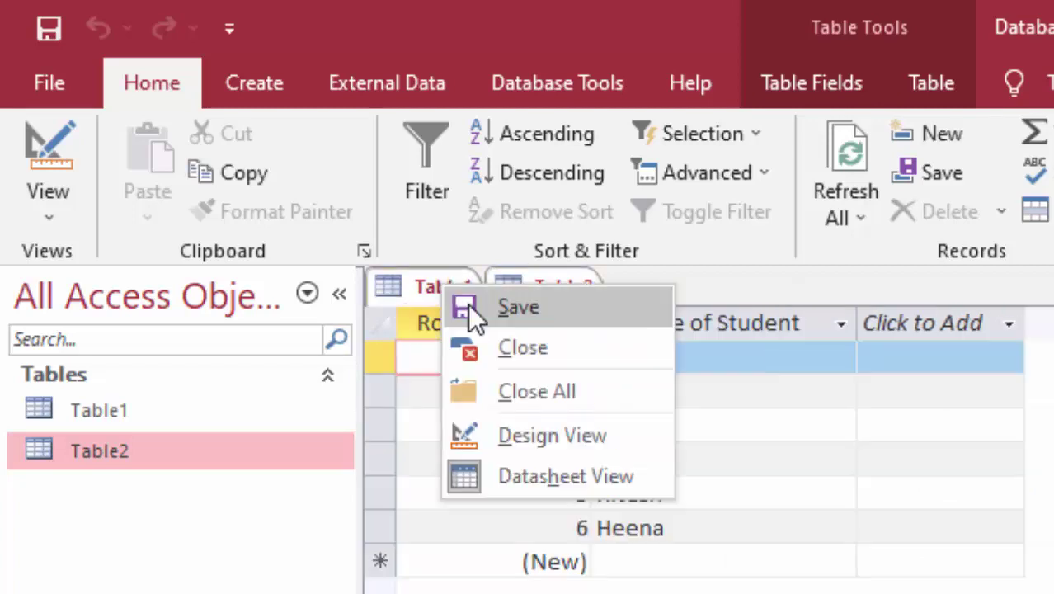
click(471, 305)
click(545, 287)
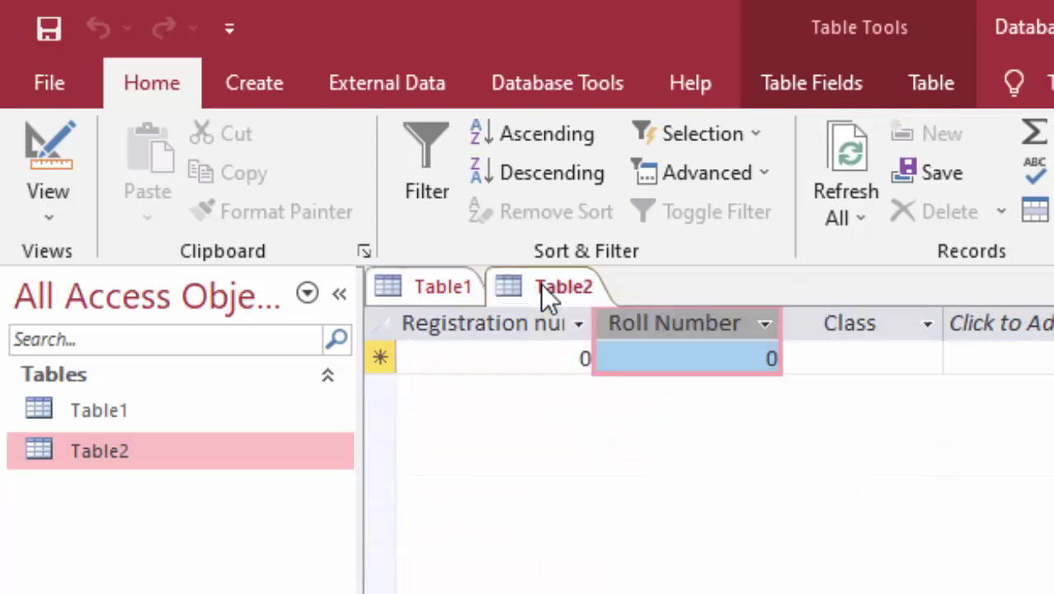
click(581, 324)
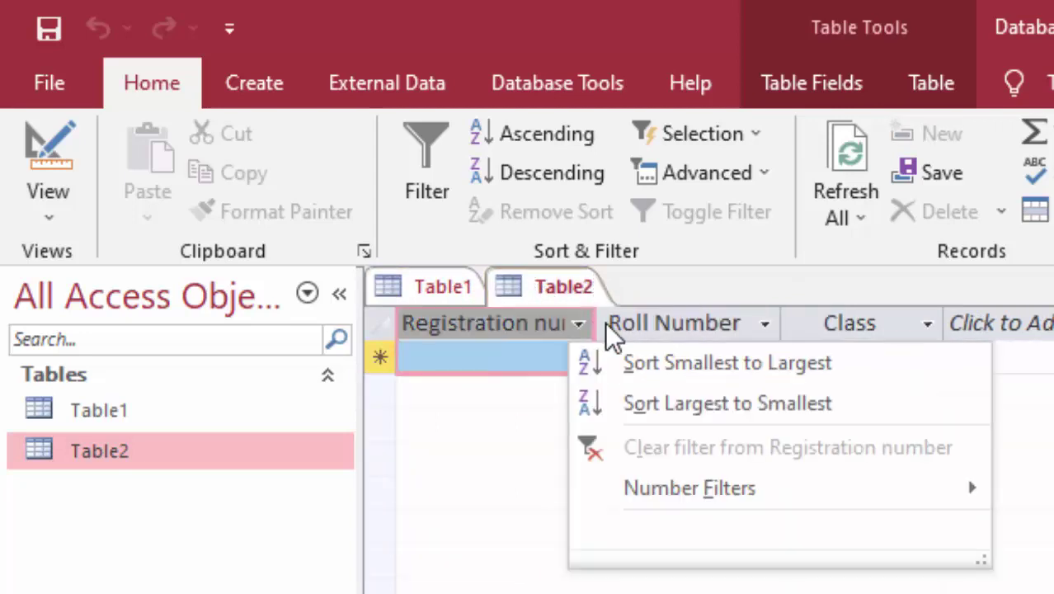
click(595, 323)
drag(595, 322, 633, 367)
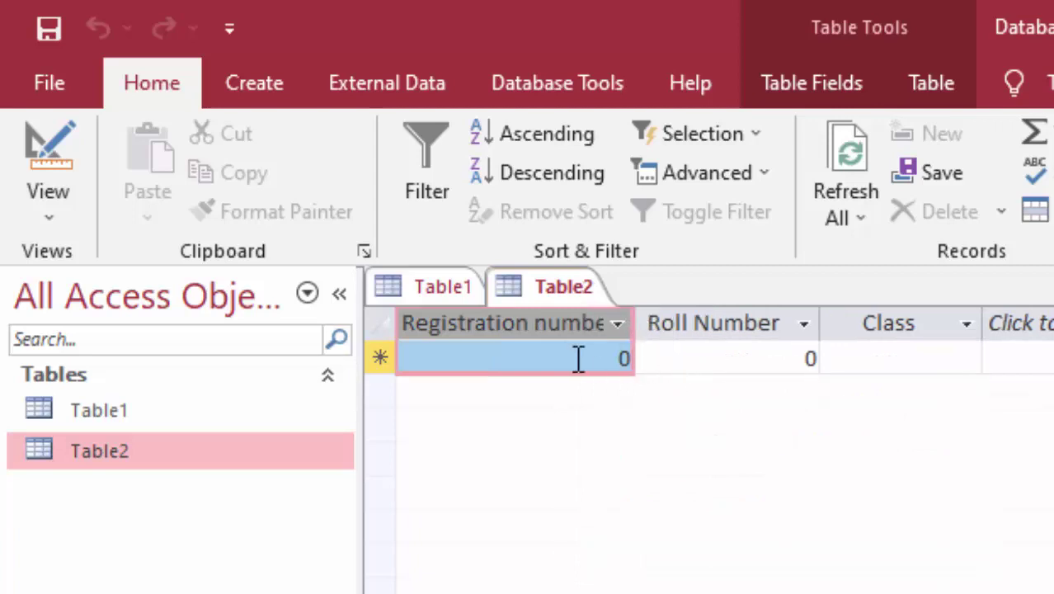
drag(641, 317, 682, 378)
- Enter Table2 records 1111/1/10th and 1112/2/10th (registration, roll, class)
key(BackSpace)
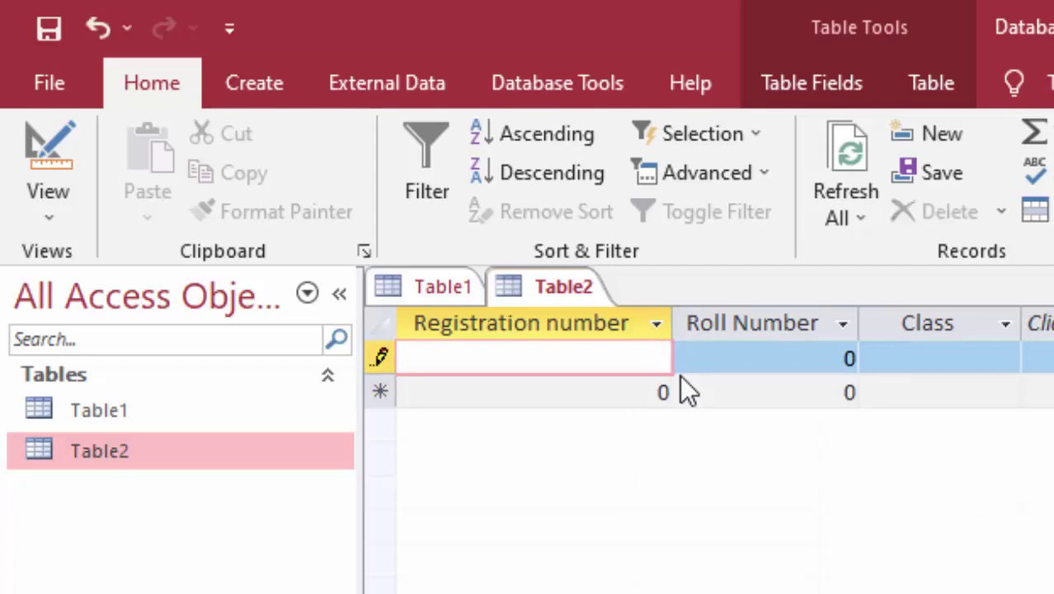
text(1)
text(111)
key(Tab)
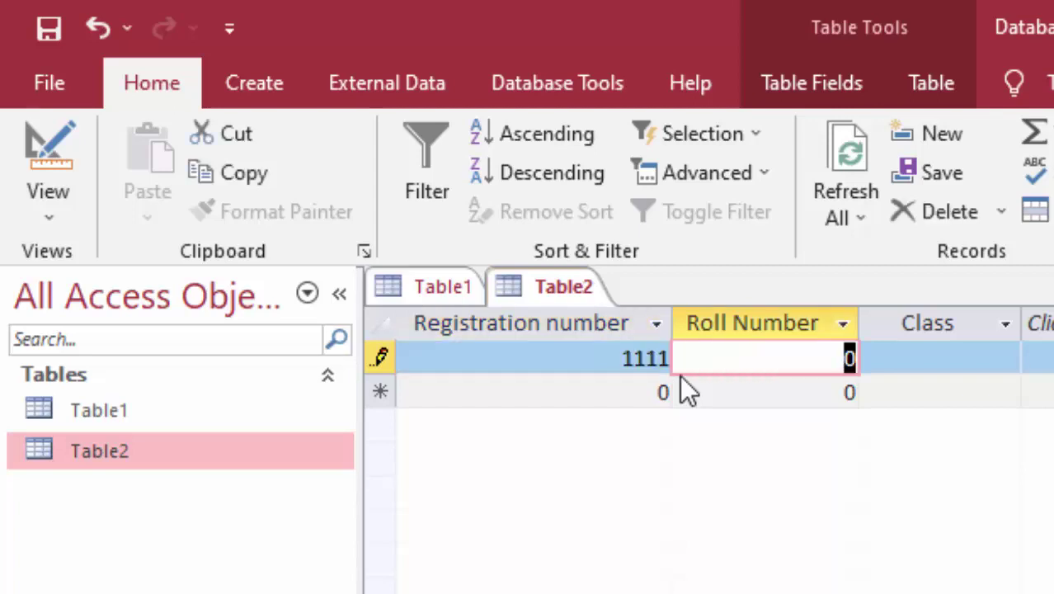
text(1)
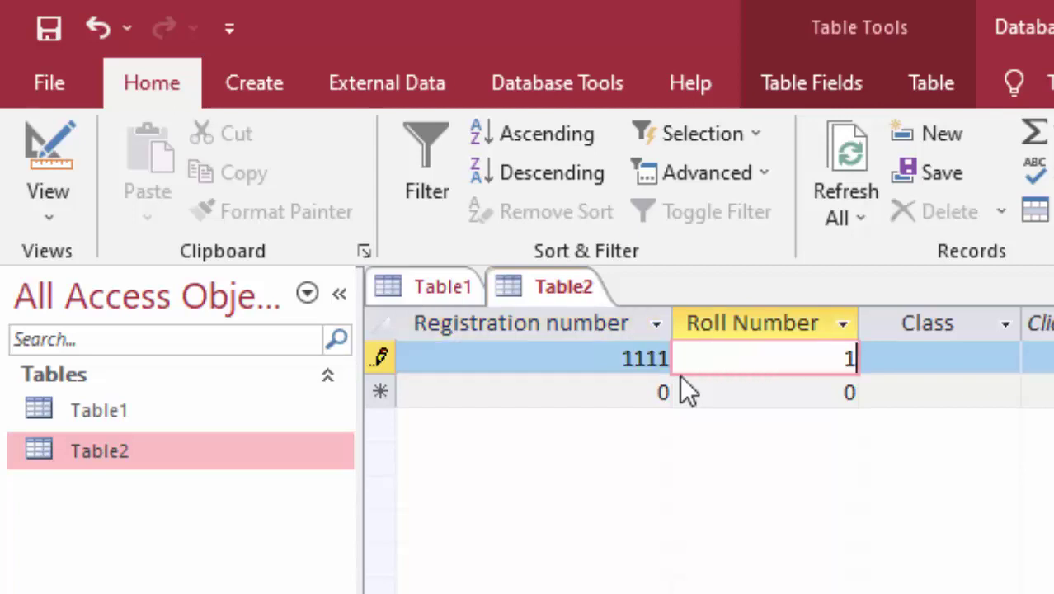
key(Tab)
text(1)
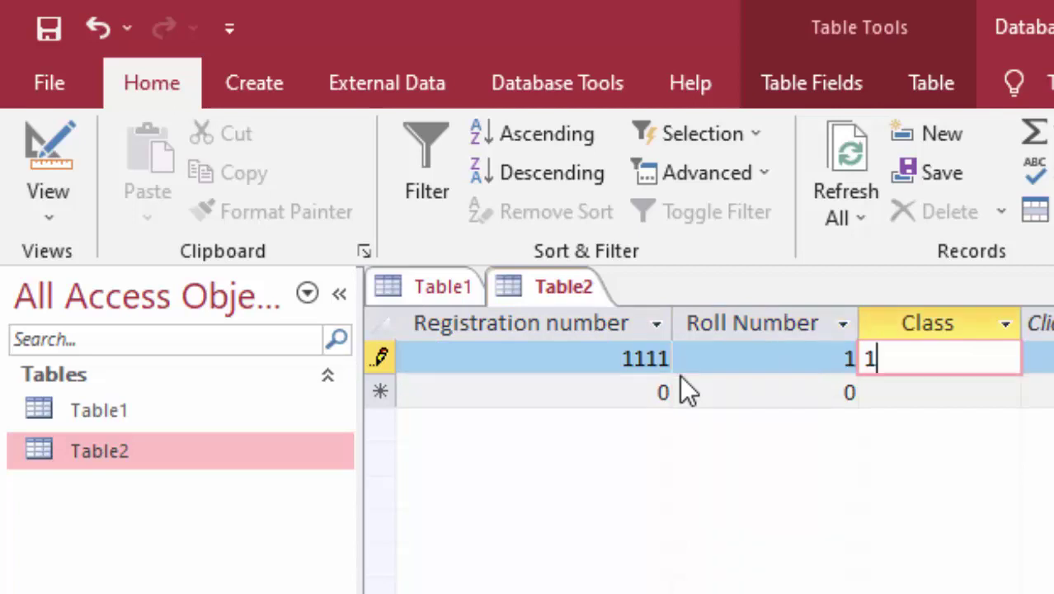
text(0th)
key(Tab)
text(1)
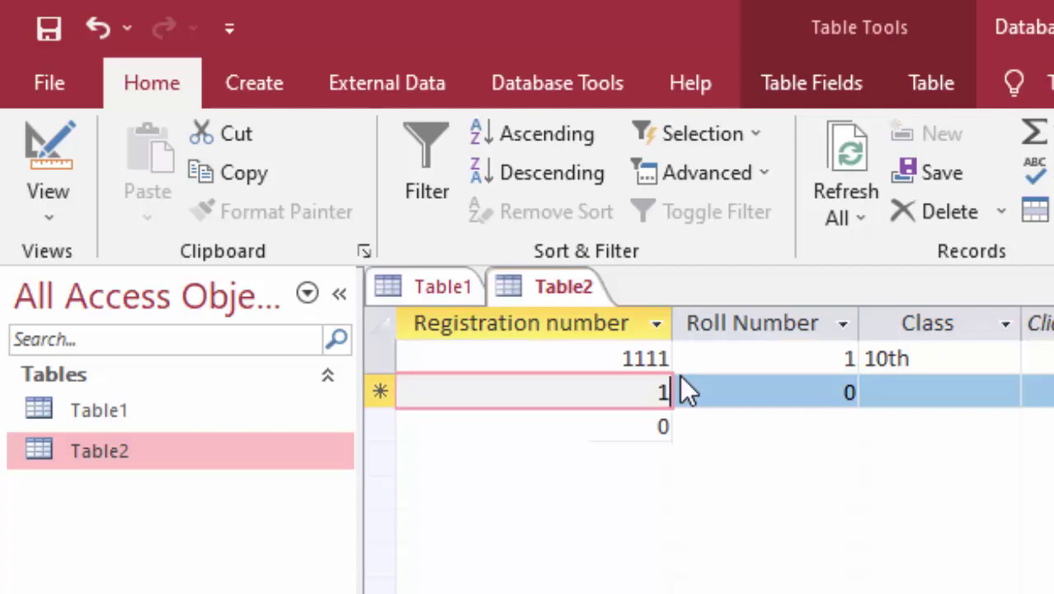
text(112)
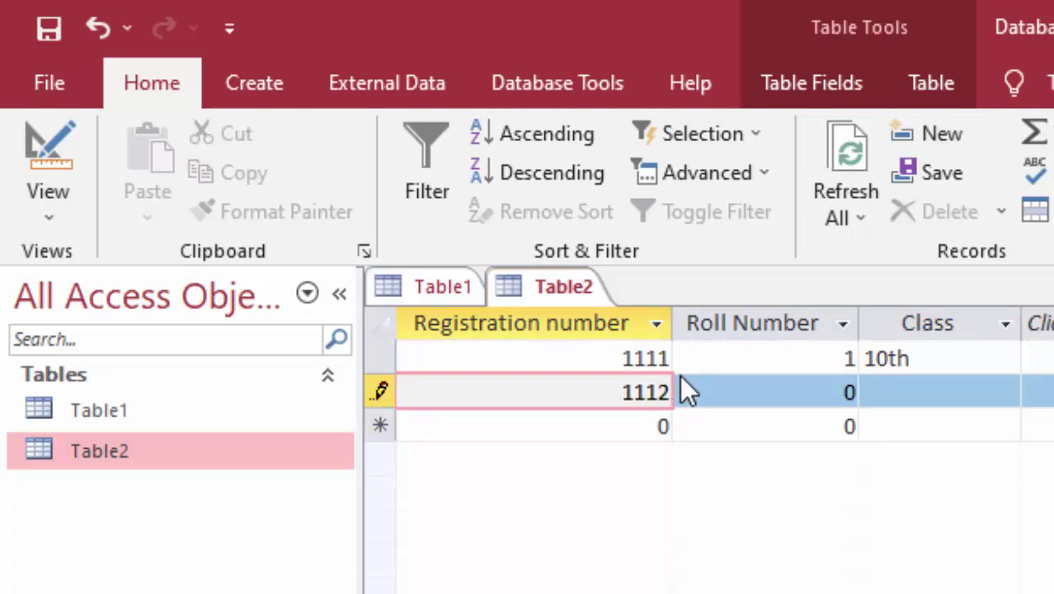
key(Tab)
text(2)
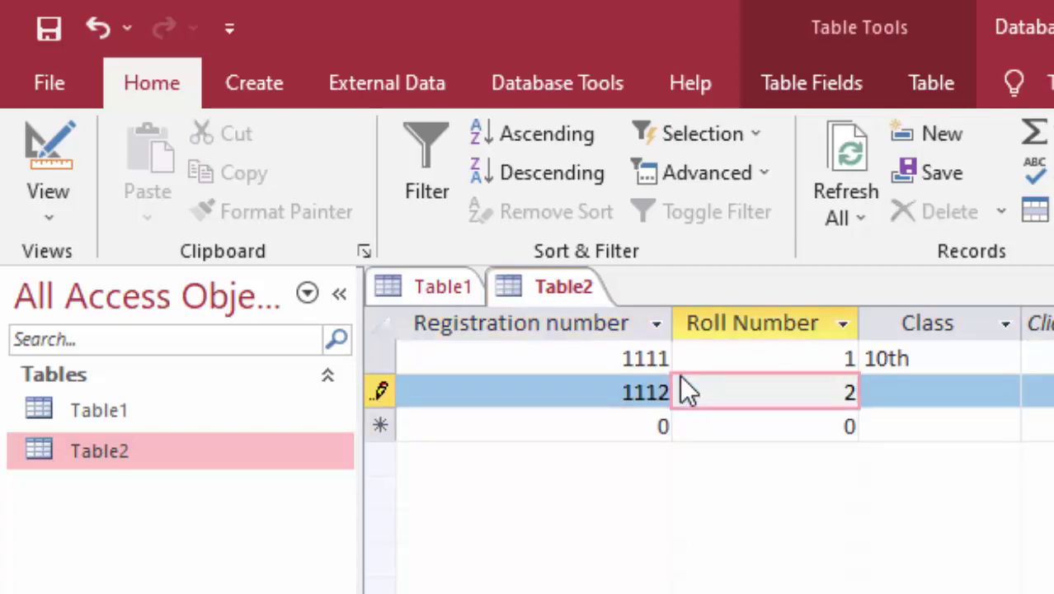
key(Tab)
text(1)
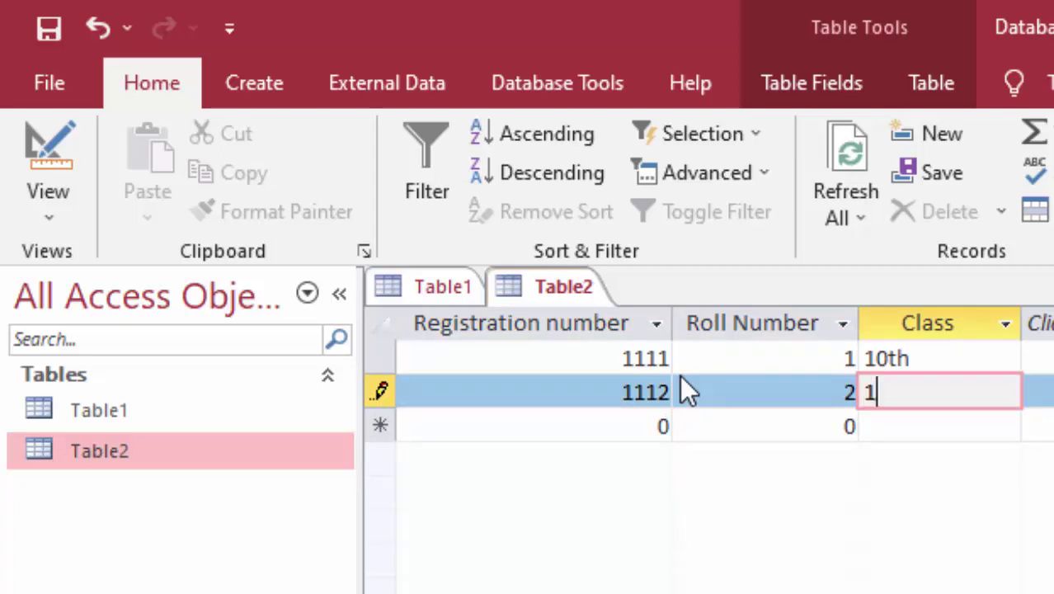
text(0th)
key(Tab)
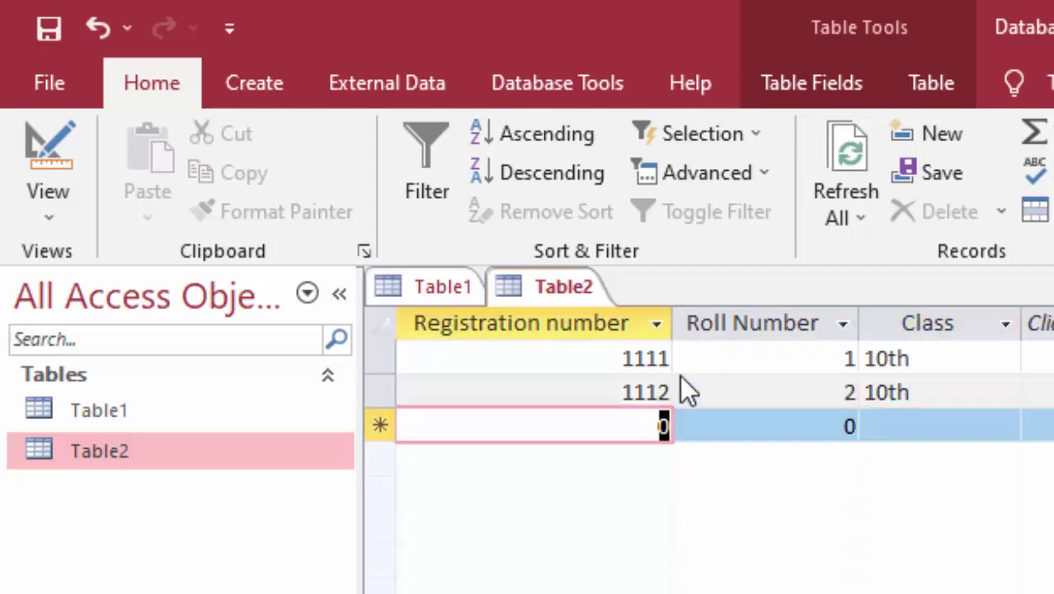
- Add records 1113/3/12th and 1114/4/12th, correcting a mistyped registration digit
text(1)
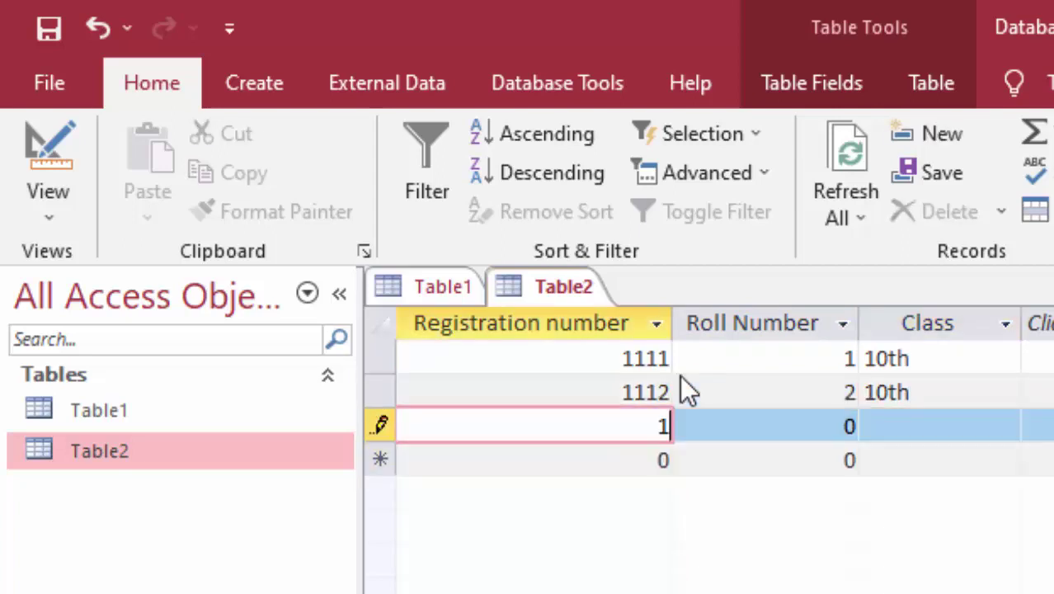
text(113)
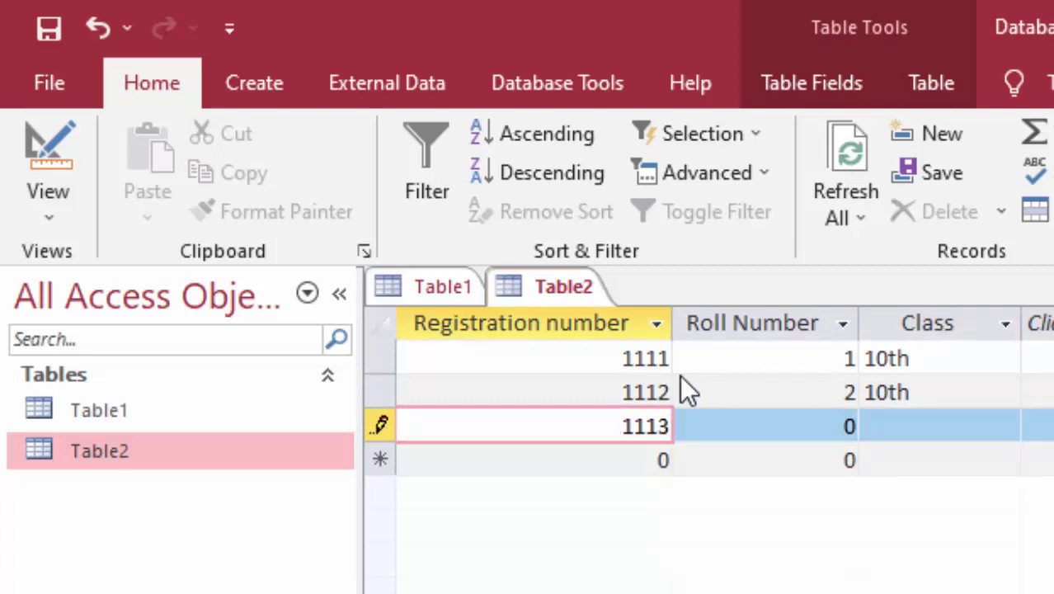
key(Tab)
text(3)
key(Tab)
text(12)
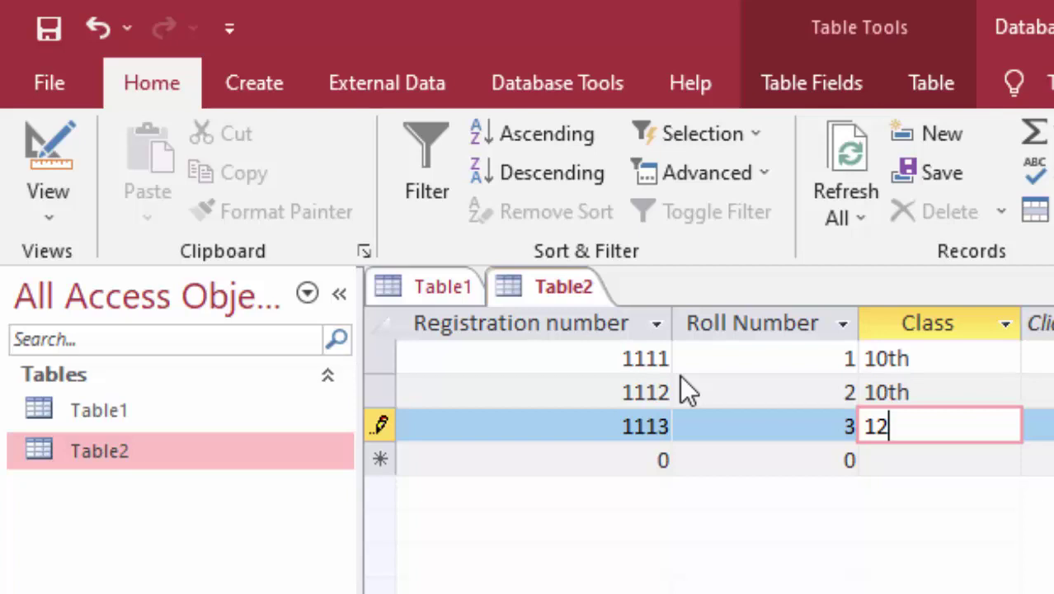
text(th)
key(Return)
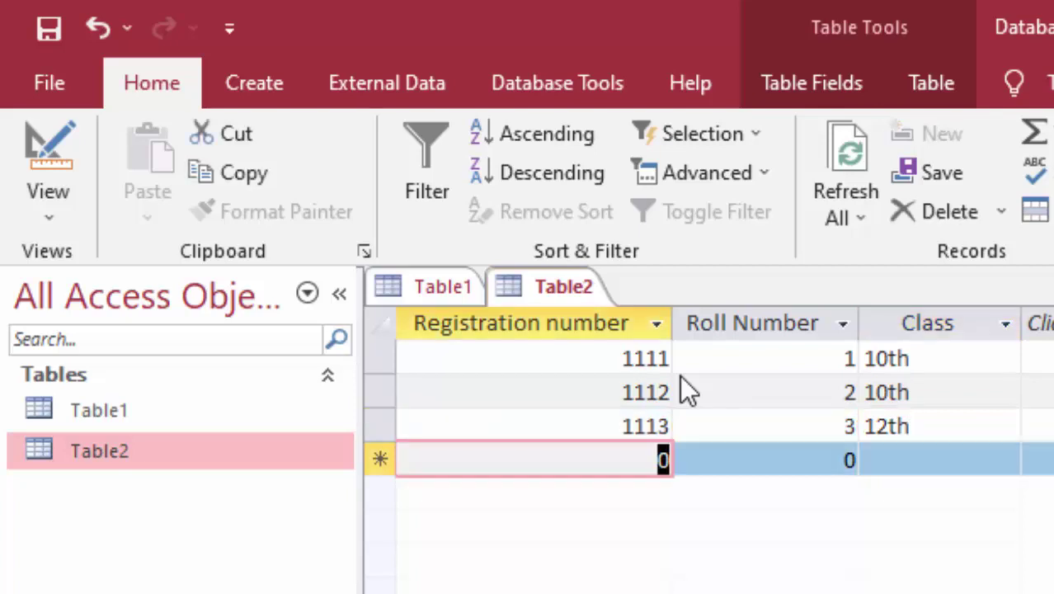
text(11)
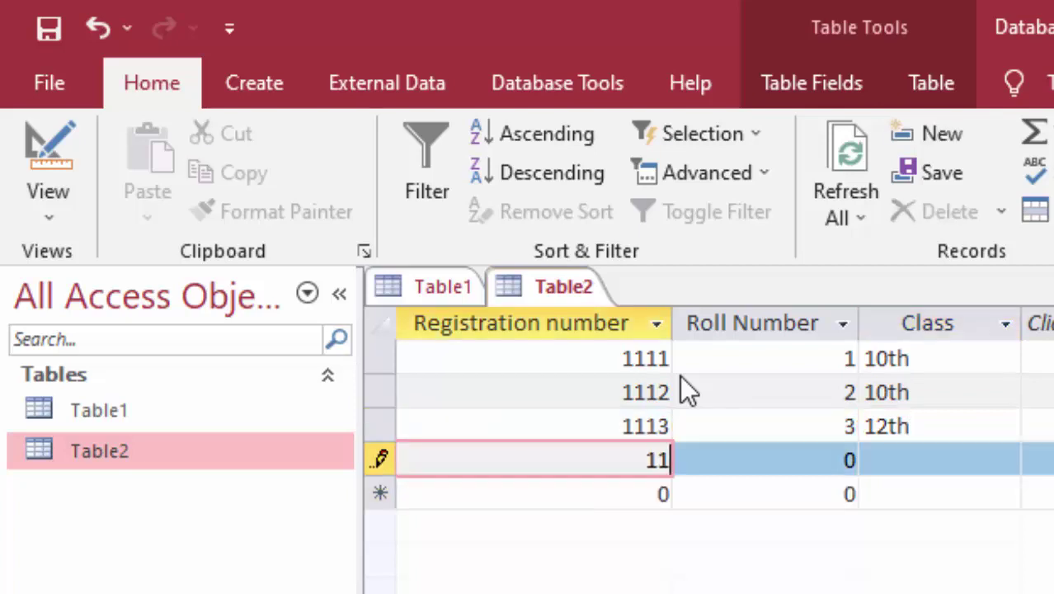
text(4)
key(BackSpace)
text(1)
text(4)
key(Return)
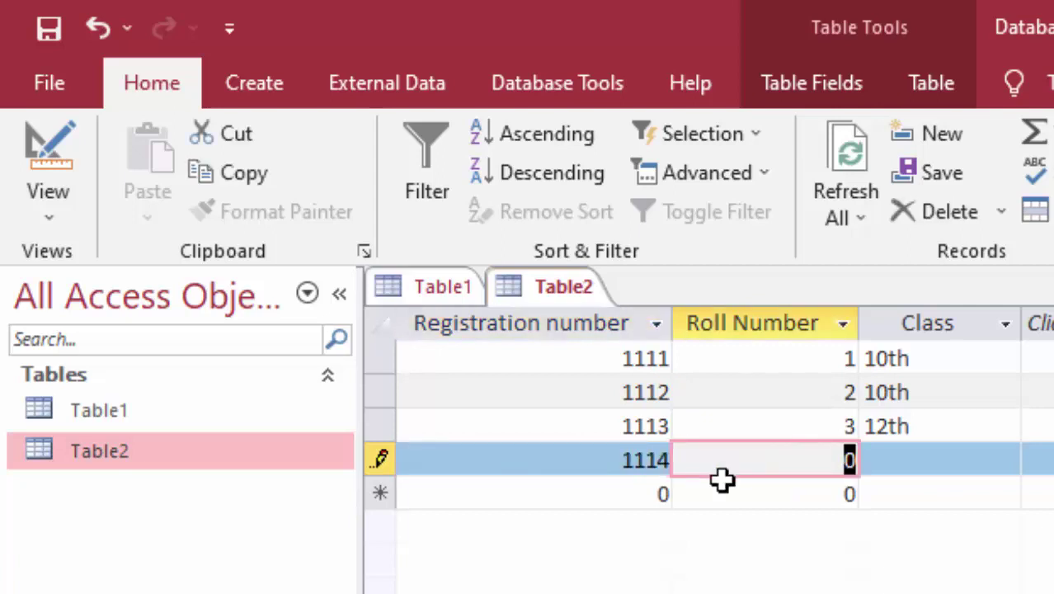
text(4)
key(Return)
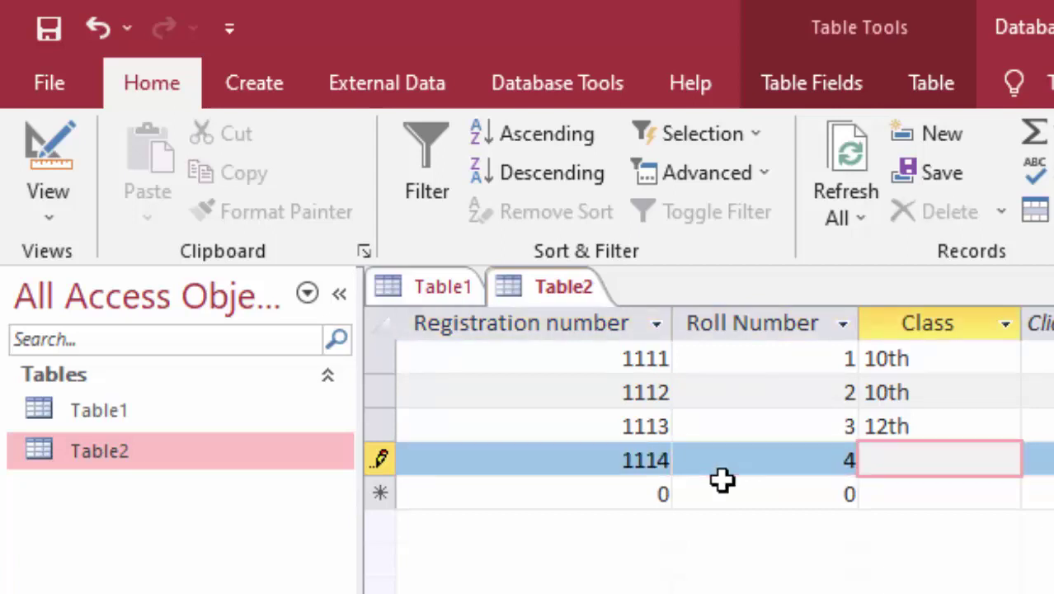
text(12th)
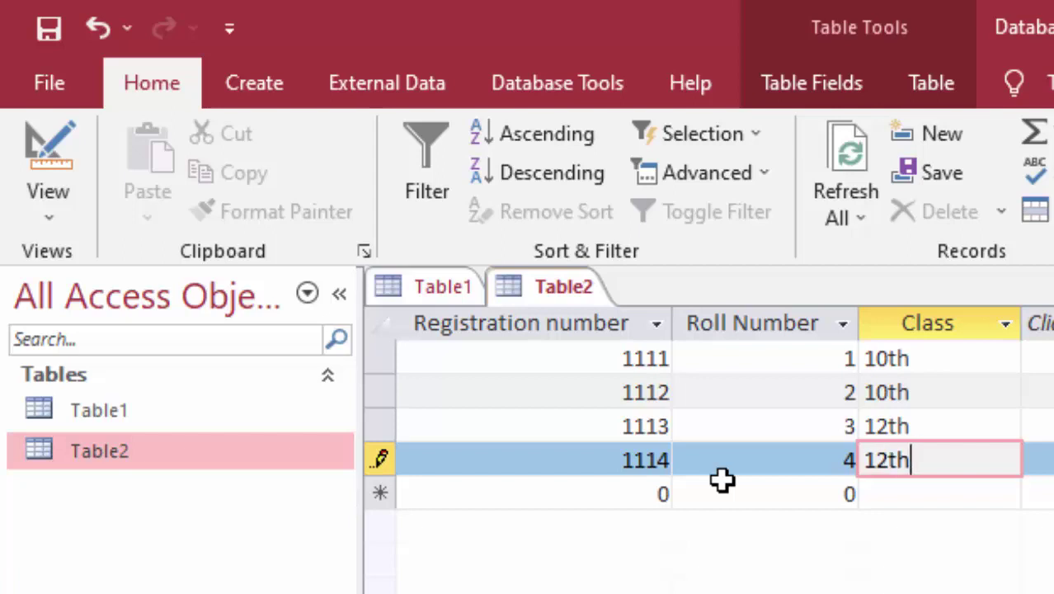
key(Return)
- Add record 1115/5/11th and save Table2
text(11)
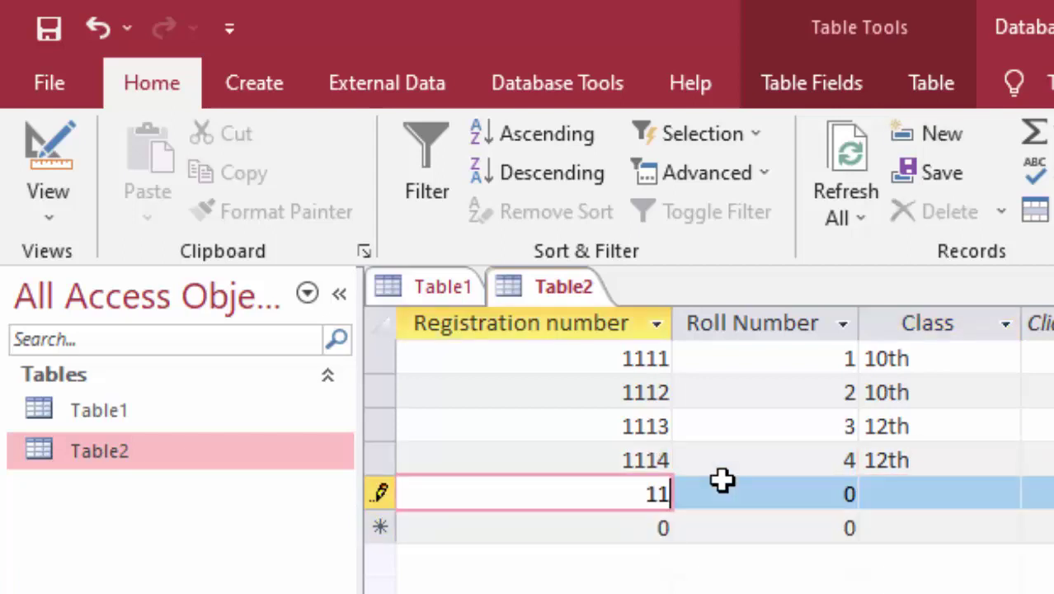
text(15)
key(Return)
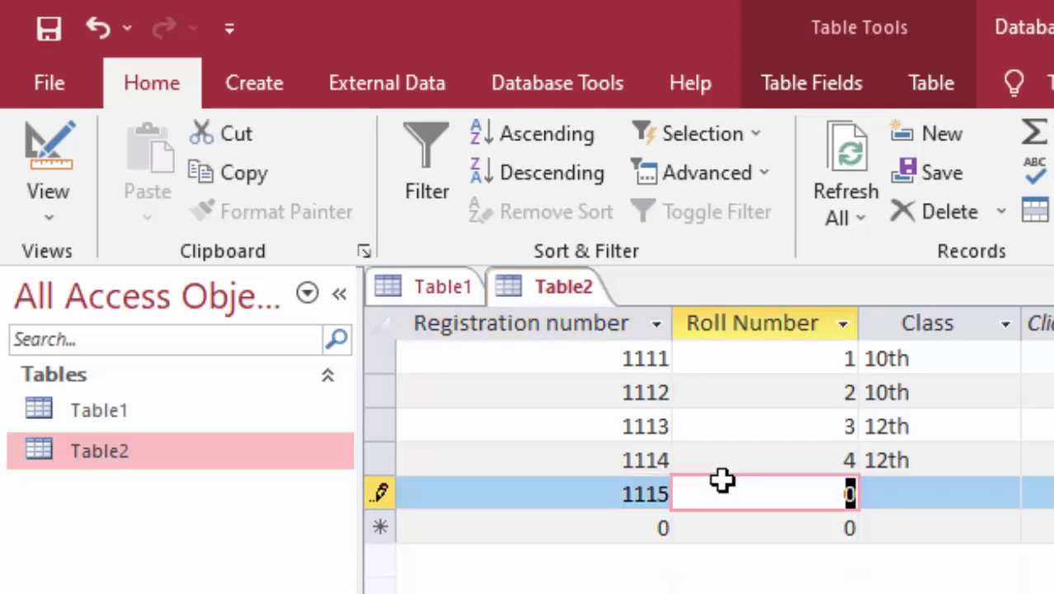
text(5)
key(Return)
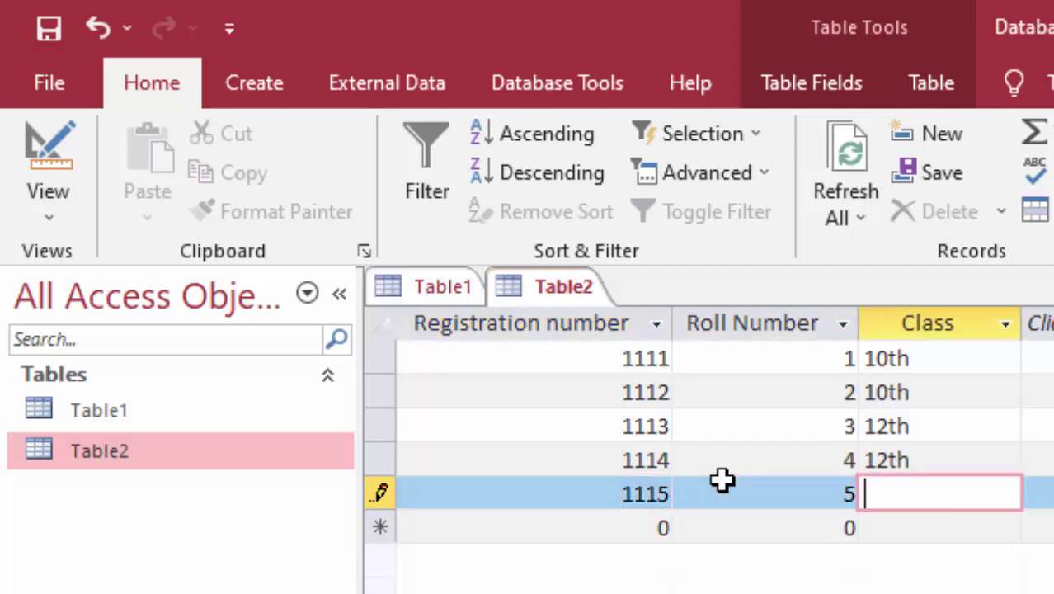
text(11)
text(th)
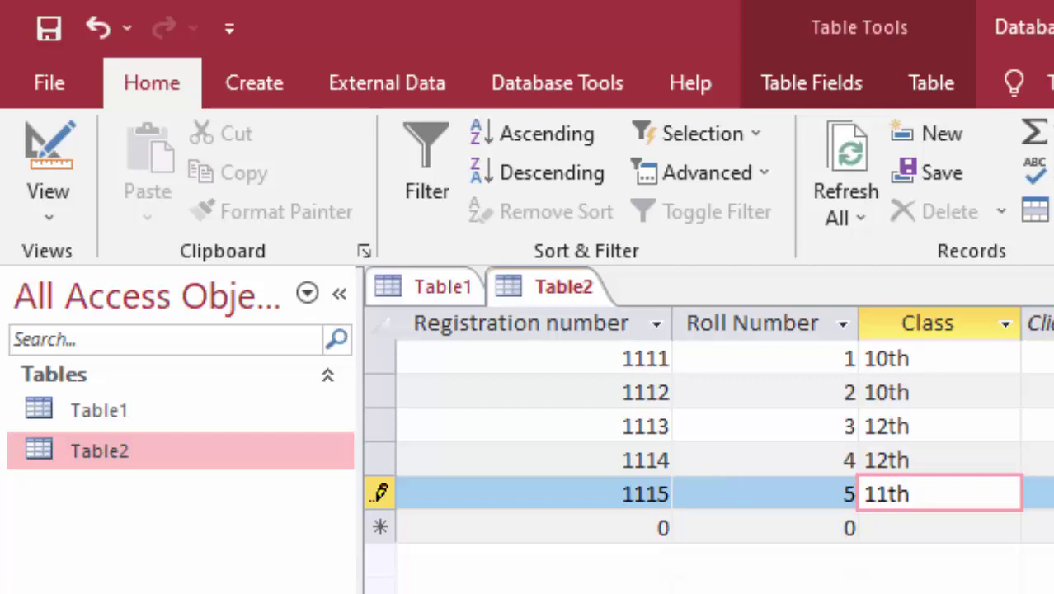
click(55, 43)
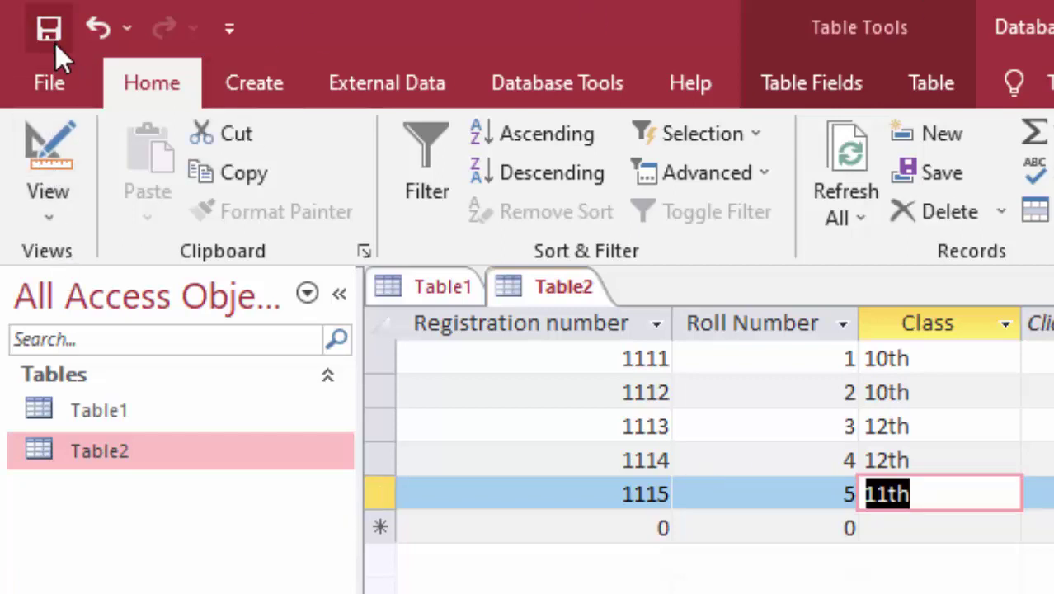
- Close the open Table2 and Table1 datasheets
right_click(560, 287)
click(621, 318)
right_click(561, 290)
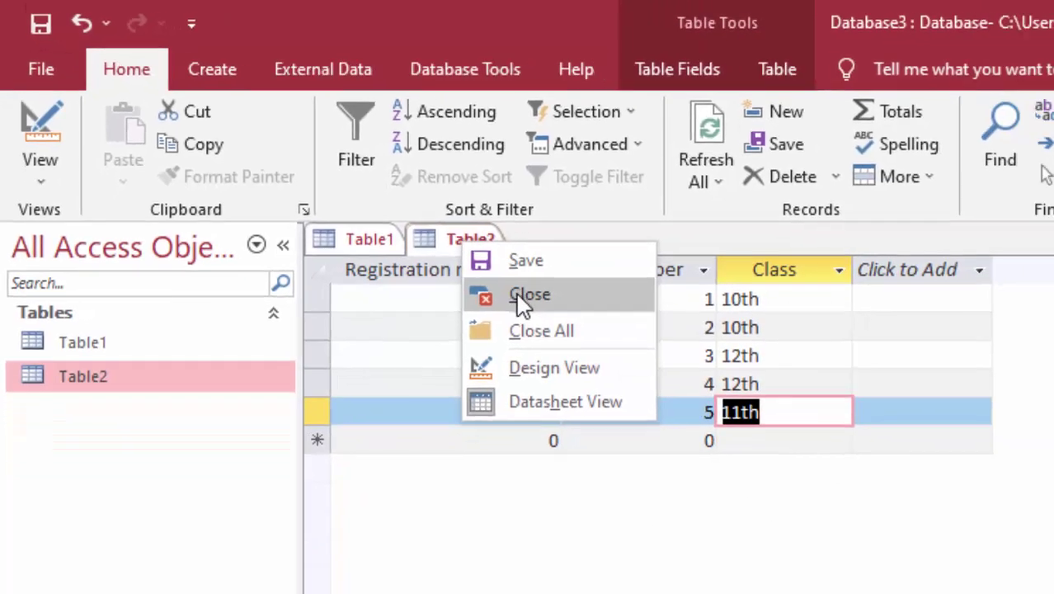
click(639, 349)
right_click(272, 179)
click(282, 190)
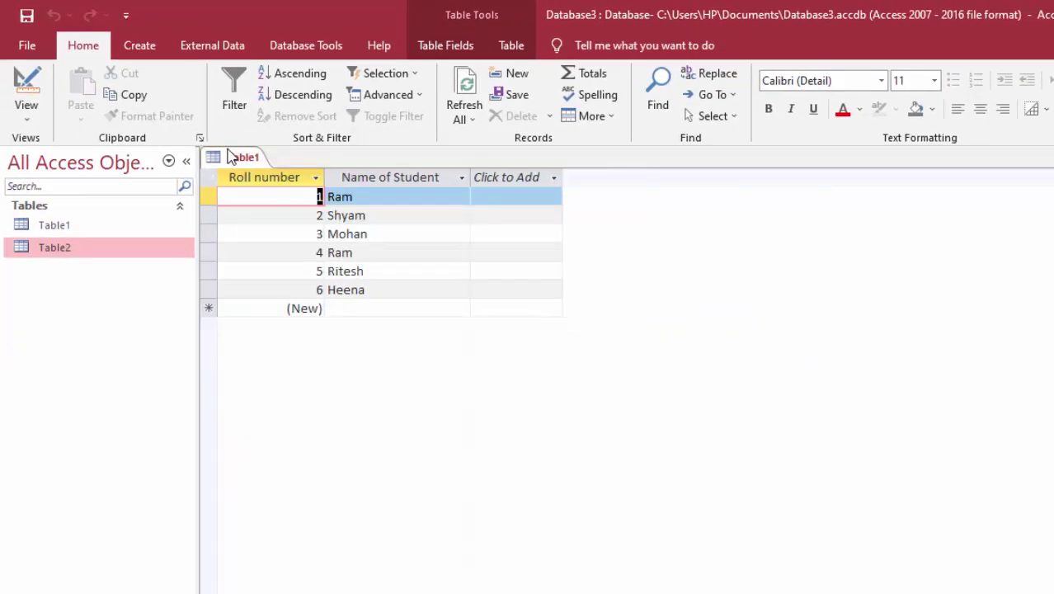
right_click(247, 175)
click(276, 184)
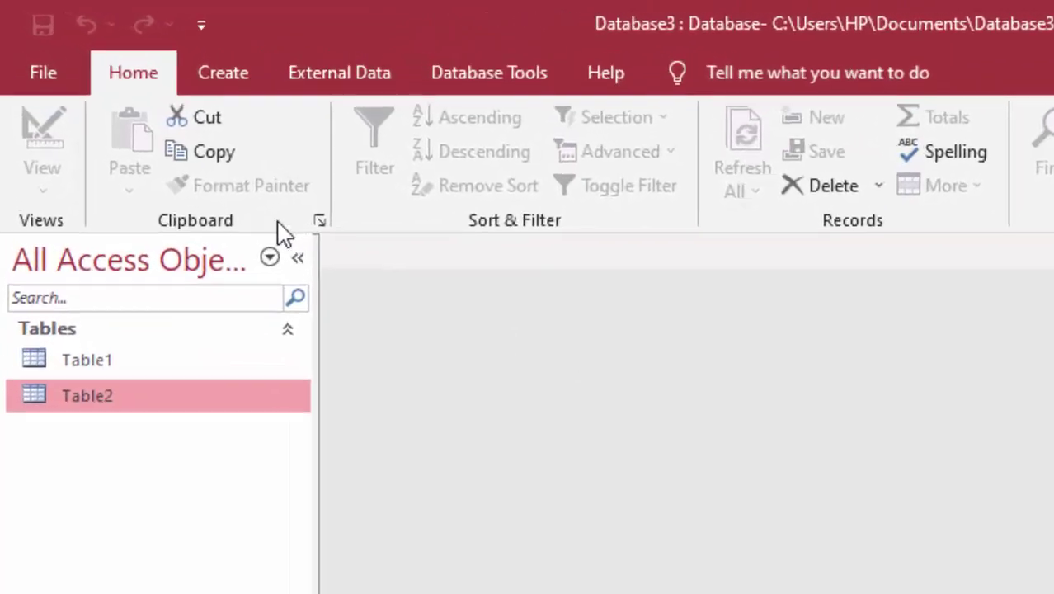
- Open the Relationships window and add Table1 and Table2 to the layout
click(520, 80)
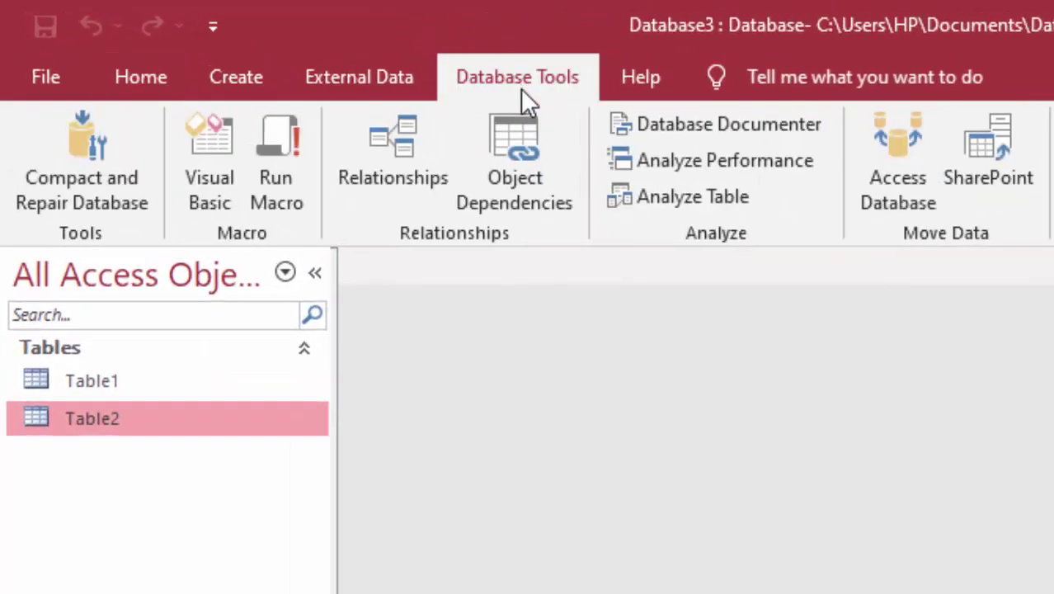
click(375, 124)
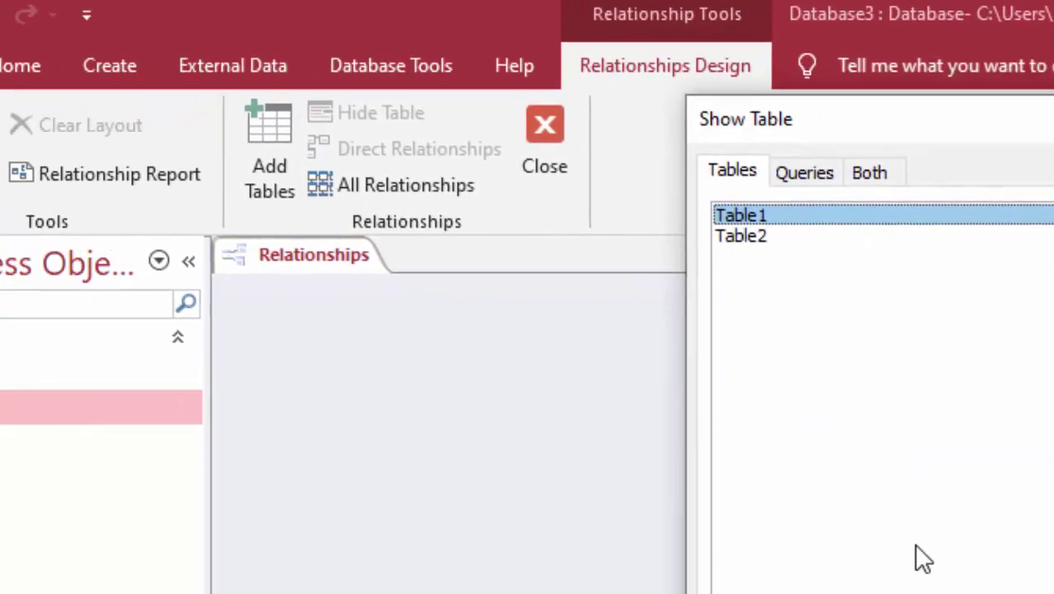
key(Return)
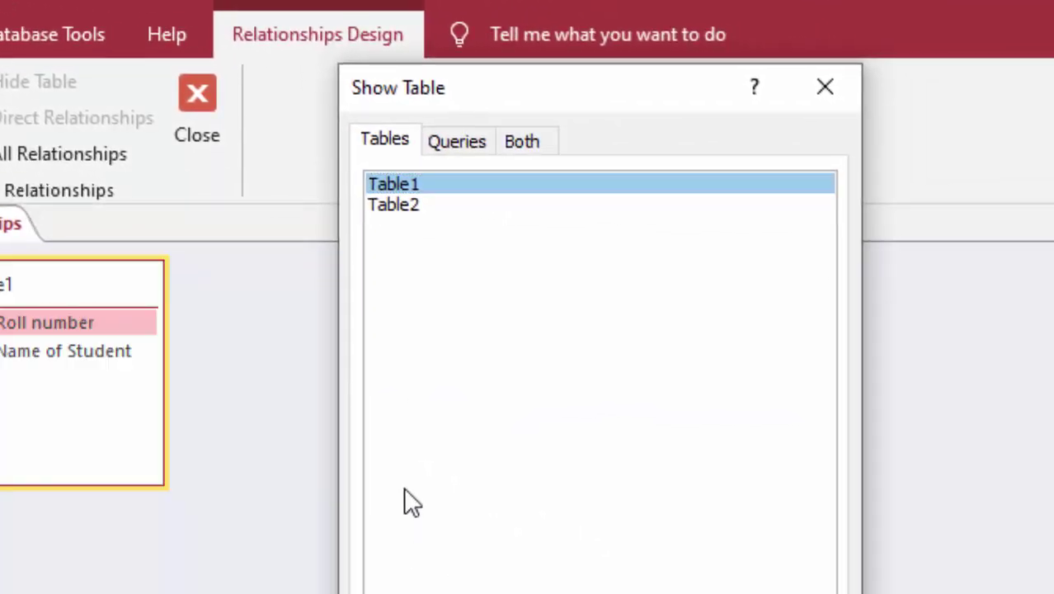
click(396, 209)
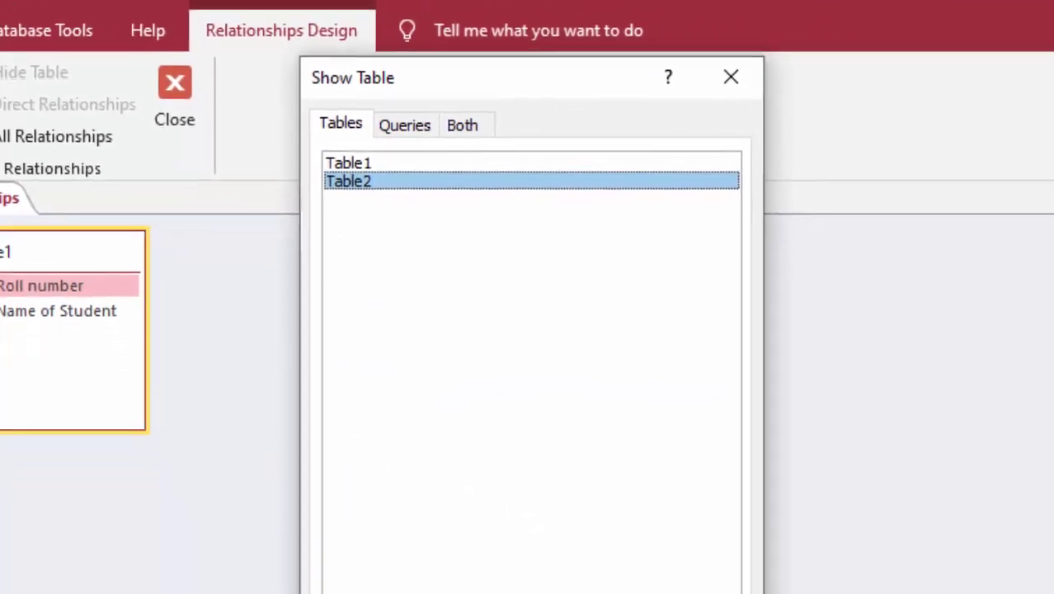
key(Return)
key(Escape)
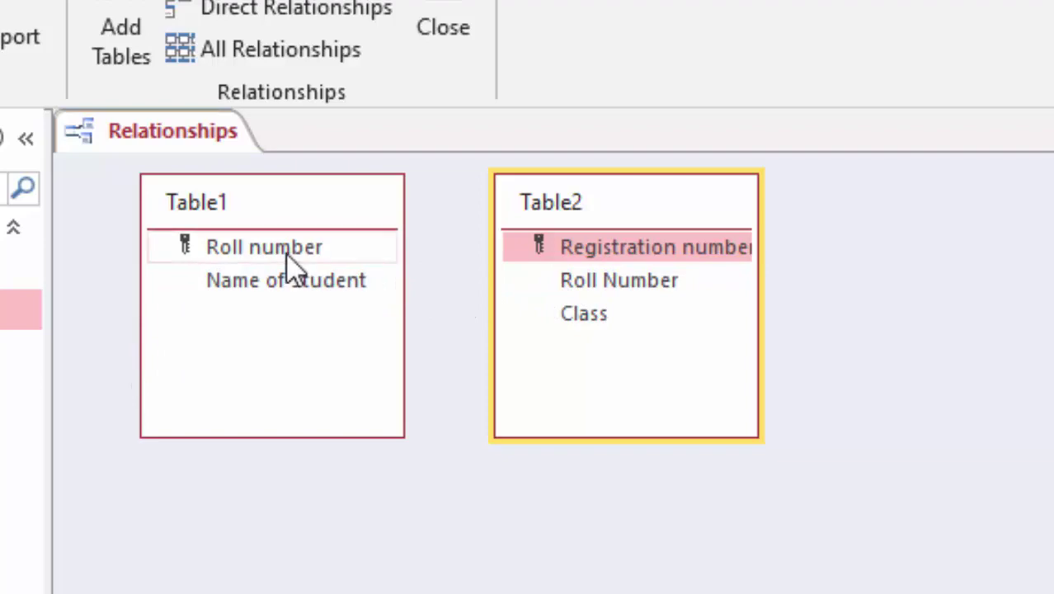
- Link Table1's Roll number to Table2's Roll Number with enforced referential integrity and cascading updates and deletes
drag(287, 254, 578, 278)
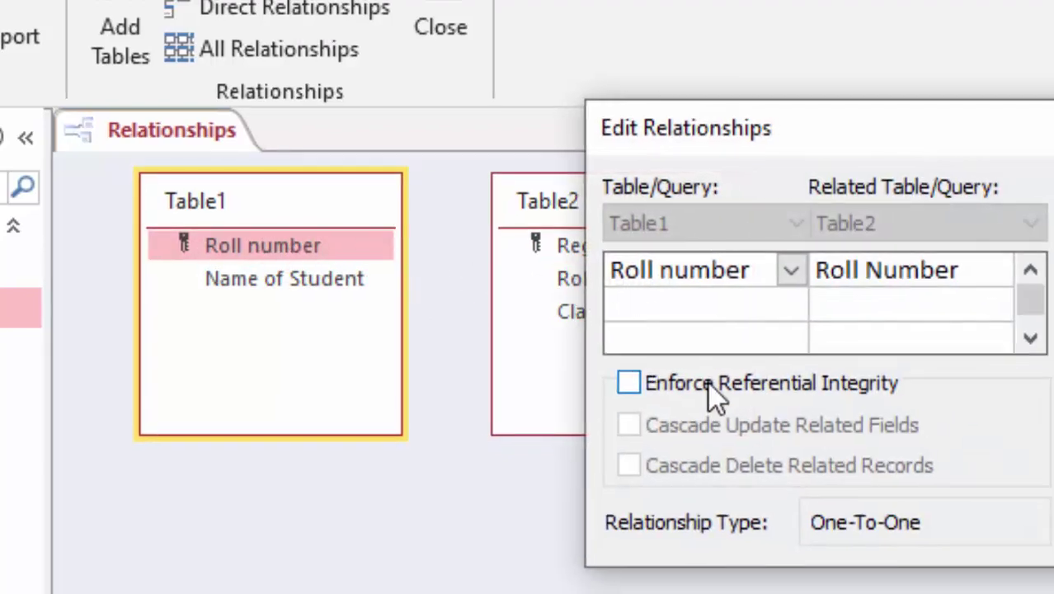
click(704, 385)
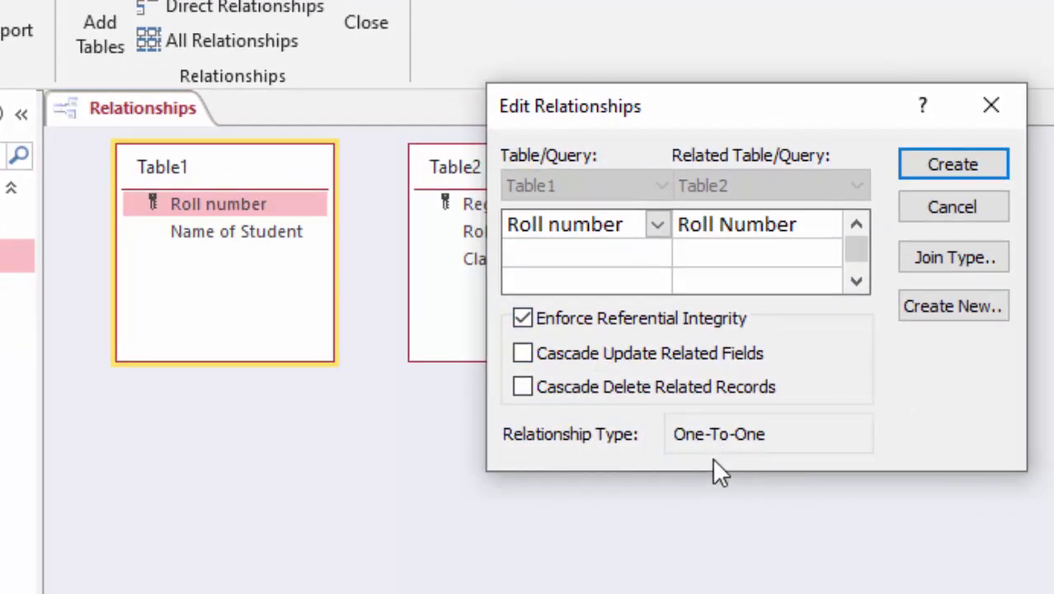
click(603, 351)
click(616, 391)
click(944, 169)
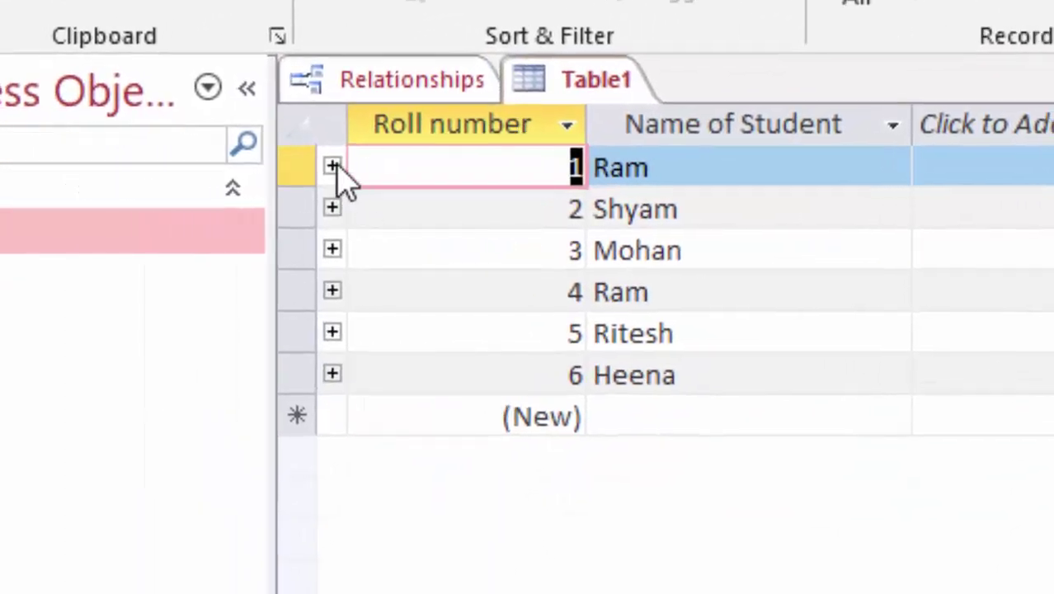
- Expand roll number 1's row in Table1 to show its Table2 record (registration 1111, class 10th)
click(332, 166)
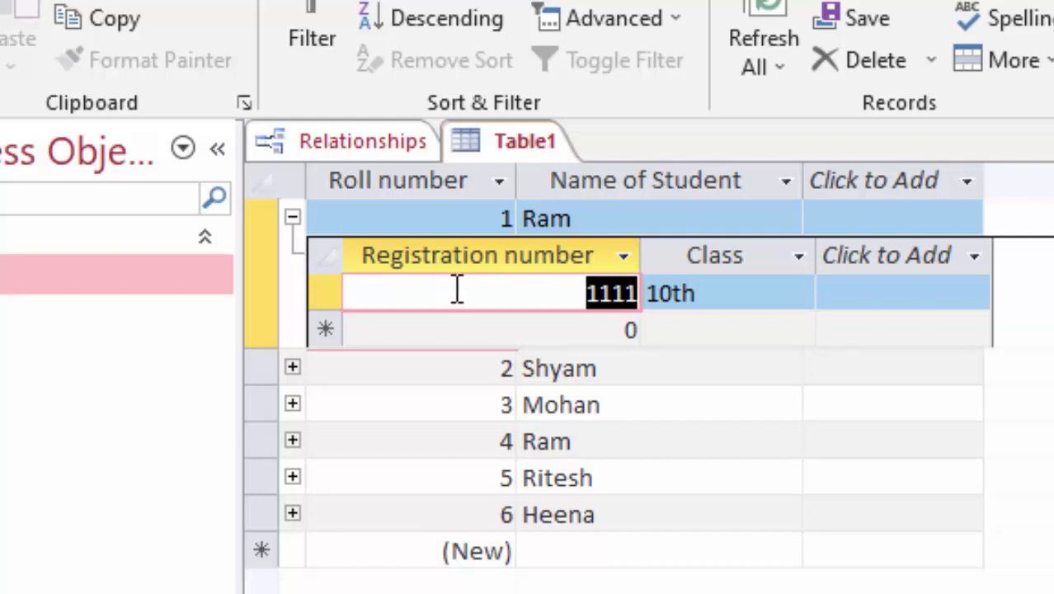